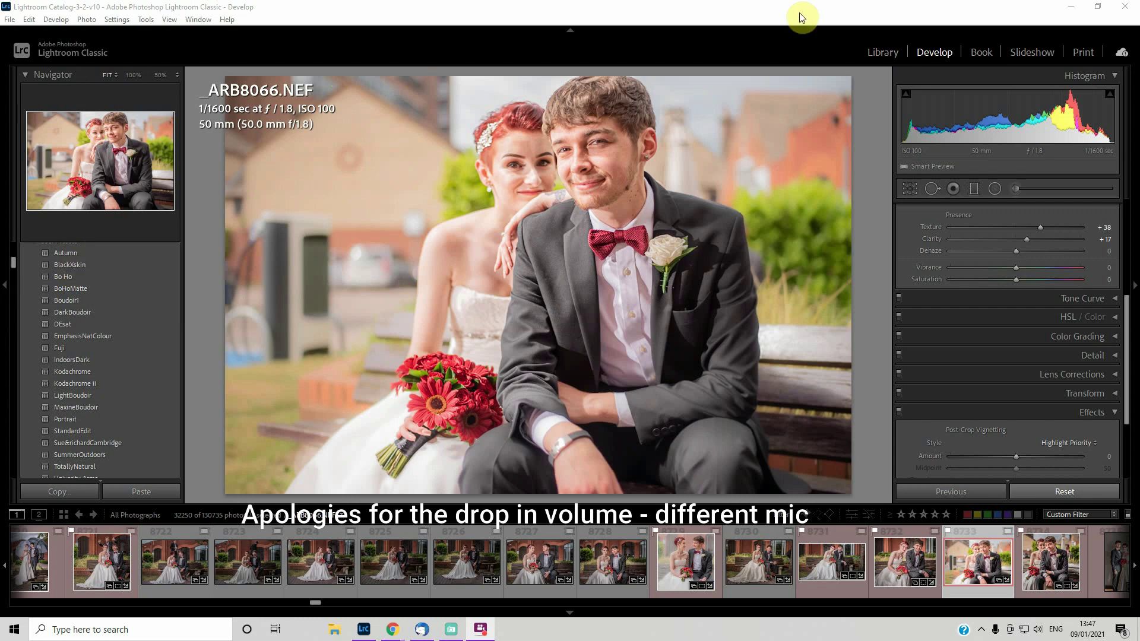
Switch to the Library and start an import from Elements (G:) > 2021 IMPORTS > General
key("g")
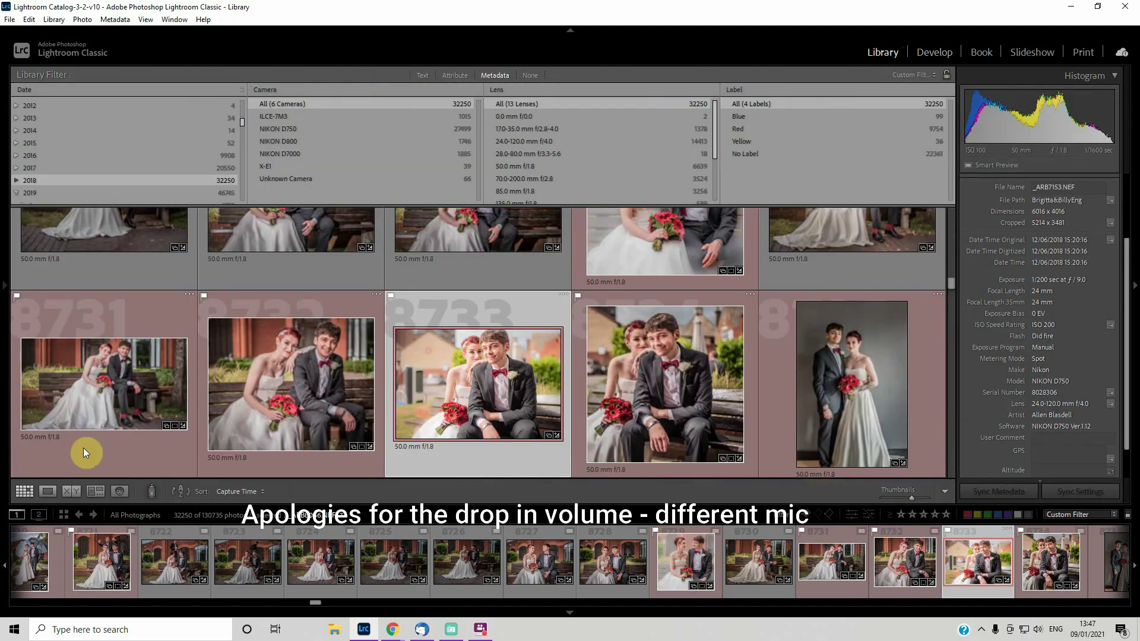
left_click(6, 288)
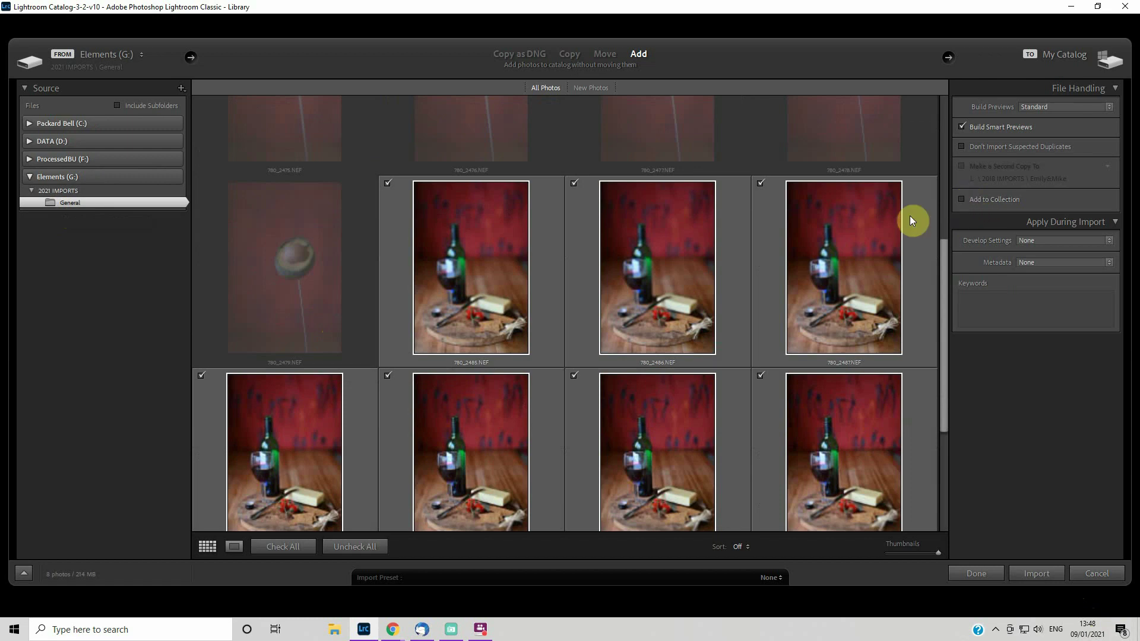
Uncheck the video clip and import the remaining seven wine-bottle still lifes with smart previews
scroll(794, 361, "up", 2)
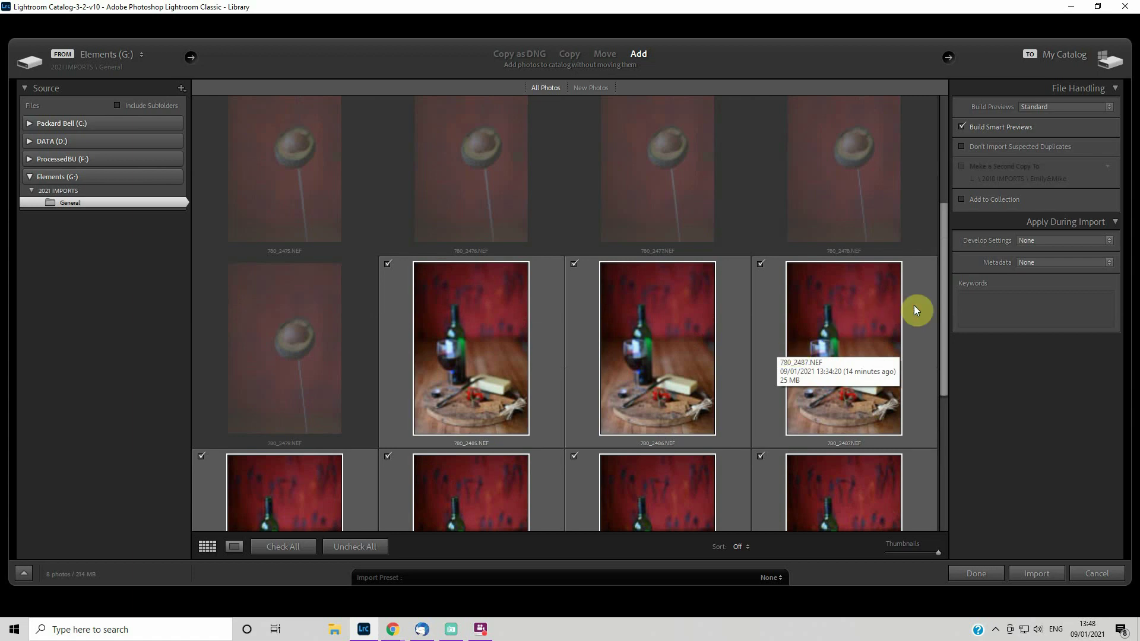
left_click_drag(944, 305, 936, 411)
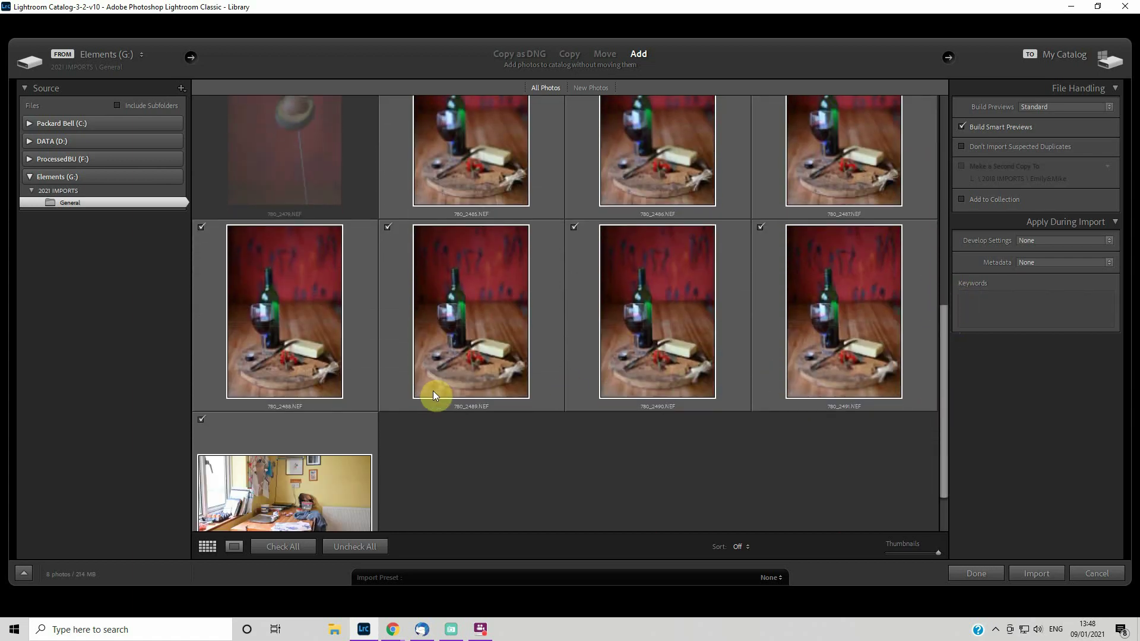
left_click(201, 420)
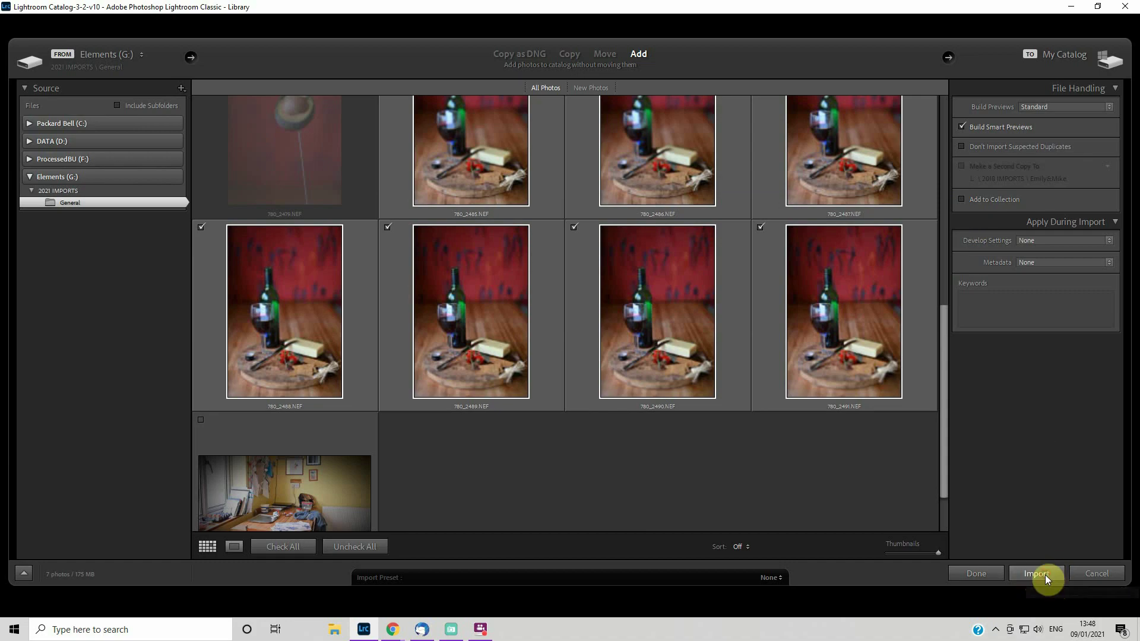
left_click(1044, 575)
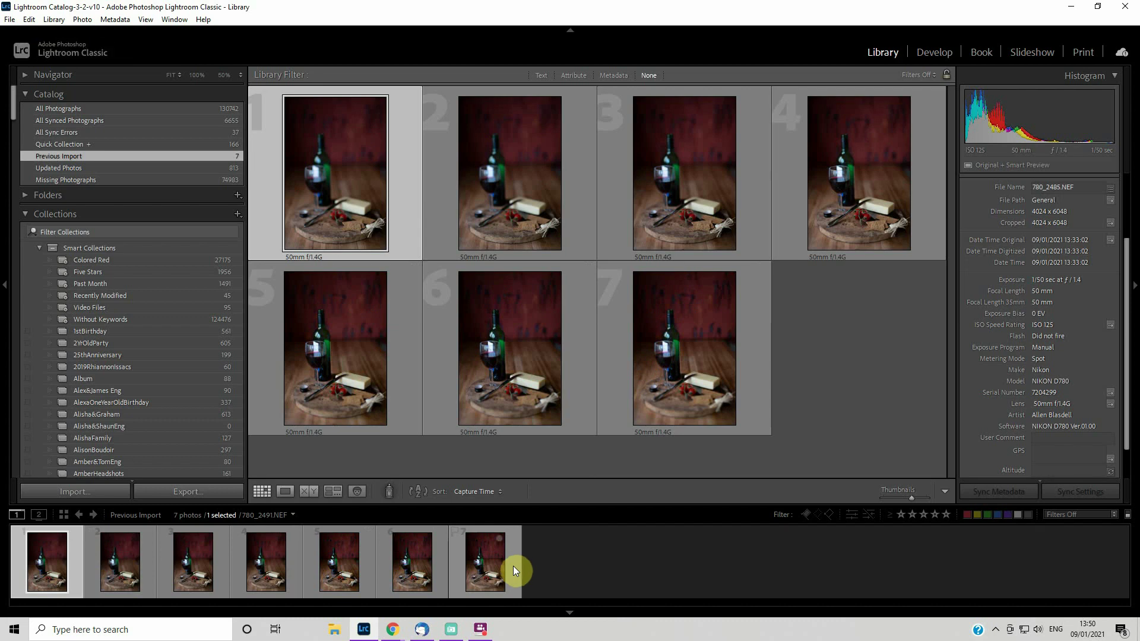
Select all seven imported photos and use Edit In > Open as Layers in Photoshop
key("ctrl+a")
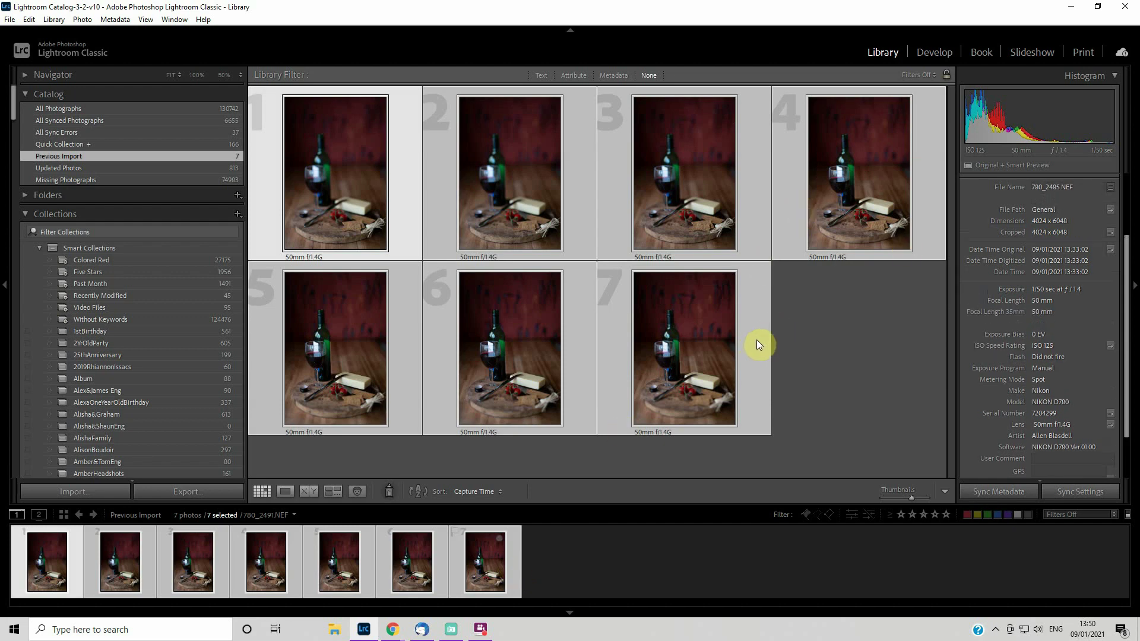
right_click(891, 107)
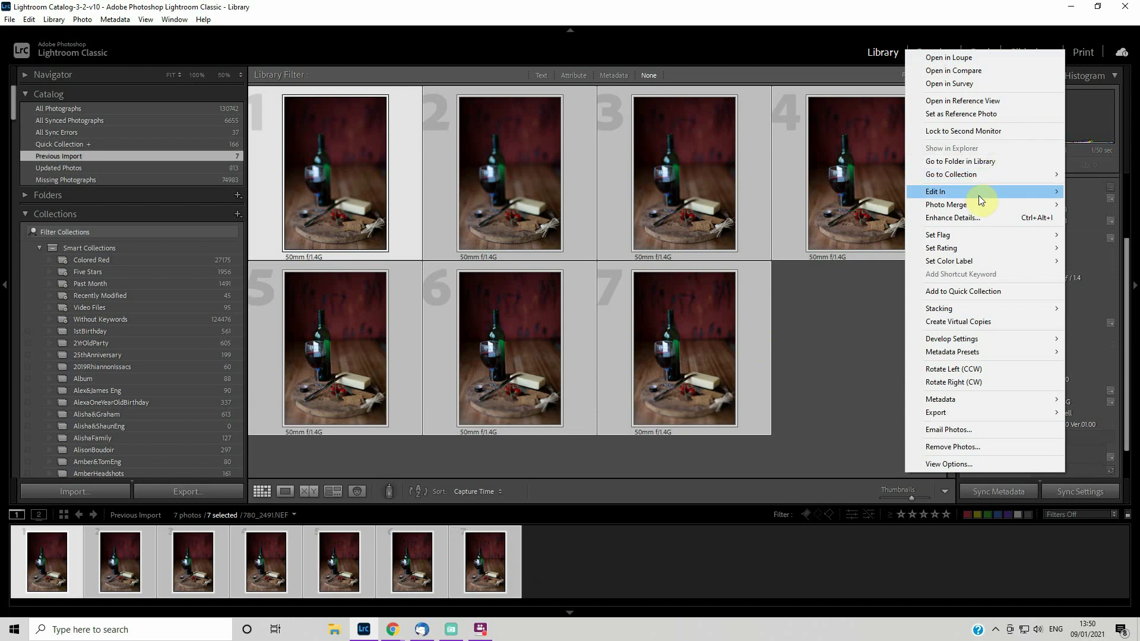
mouse_move(979, 195)
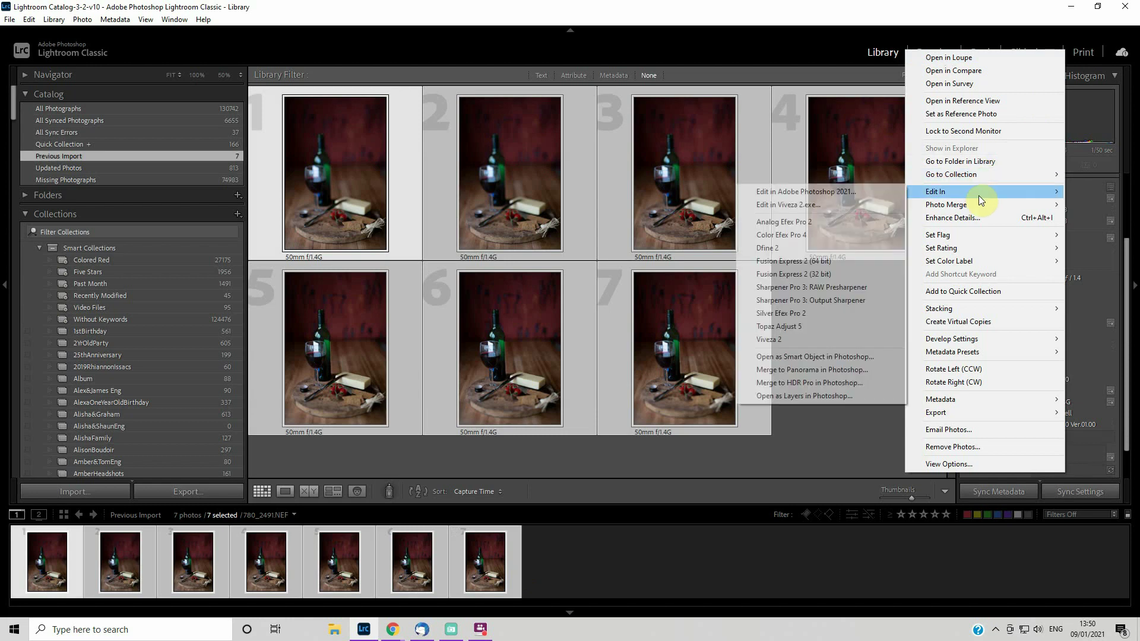
left_click(793, 397)
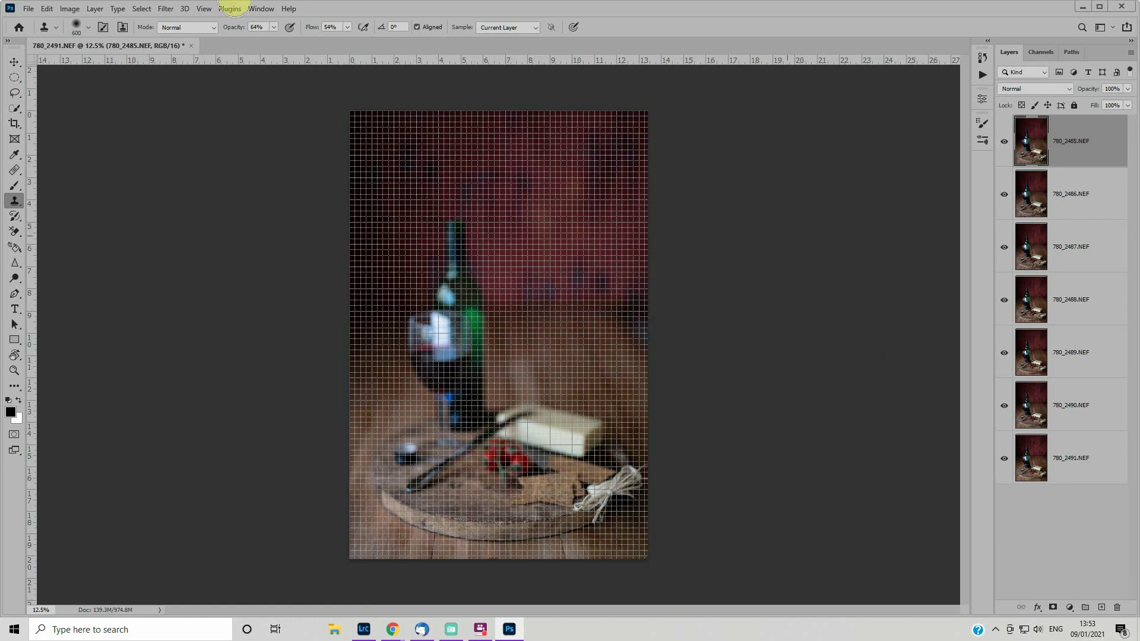
Turn off View > Extras to hide the grid, then select all seven photo layers
left_click(205, 9)
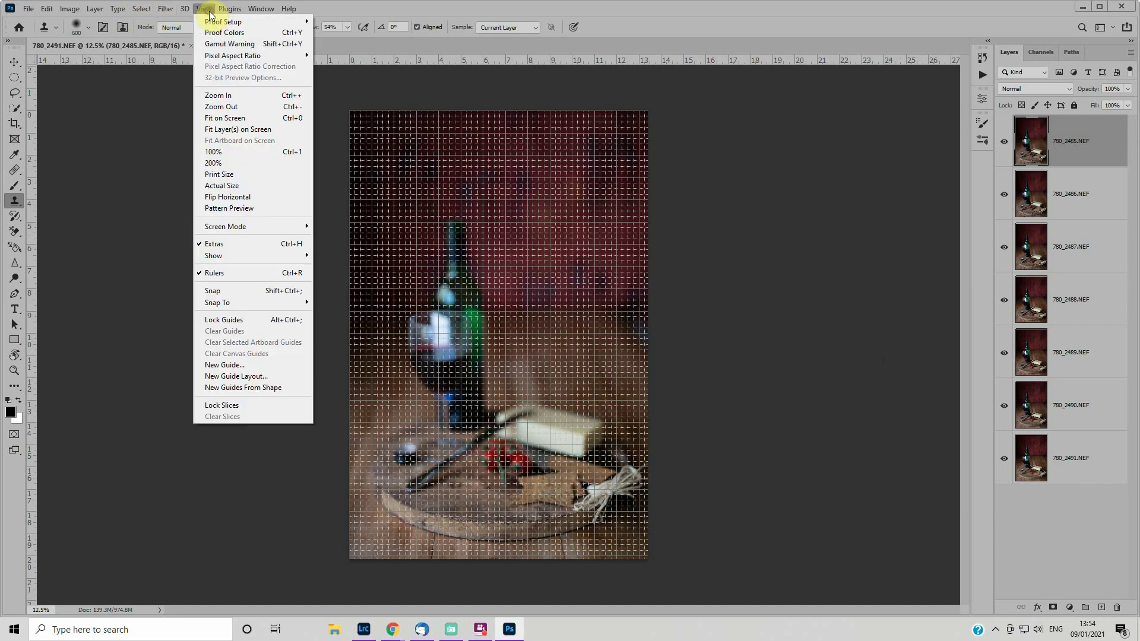
left_click(215, 244)
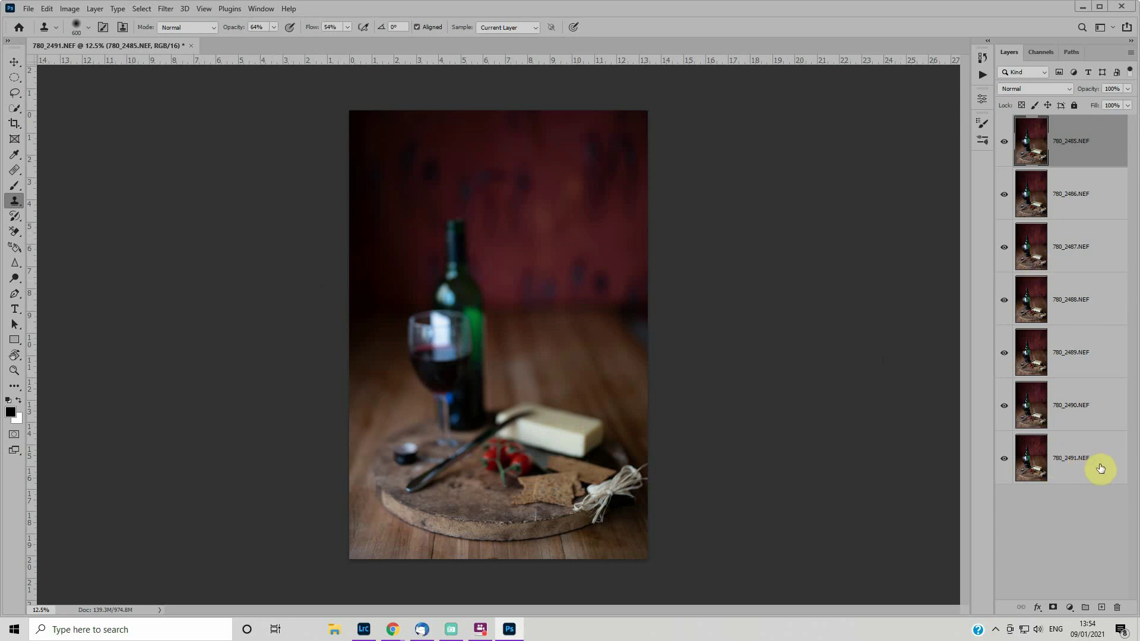
left_click(1100, 468, "shift")
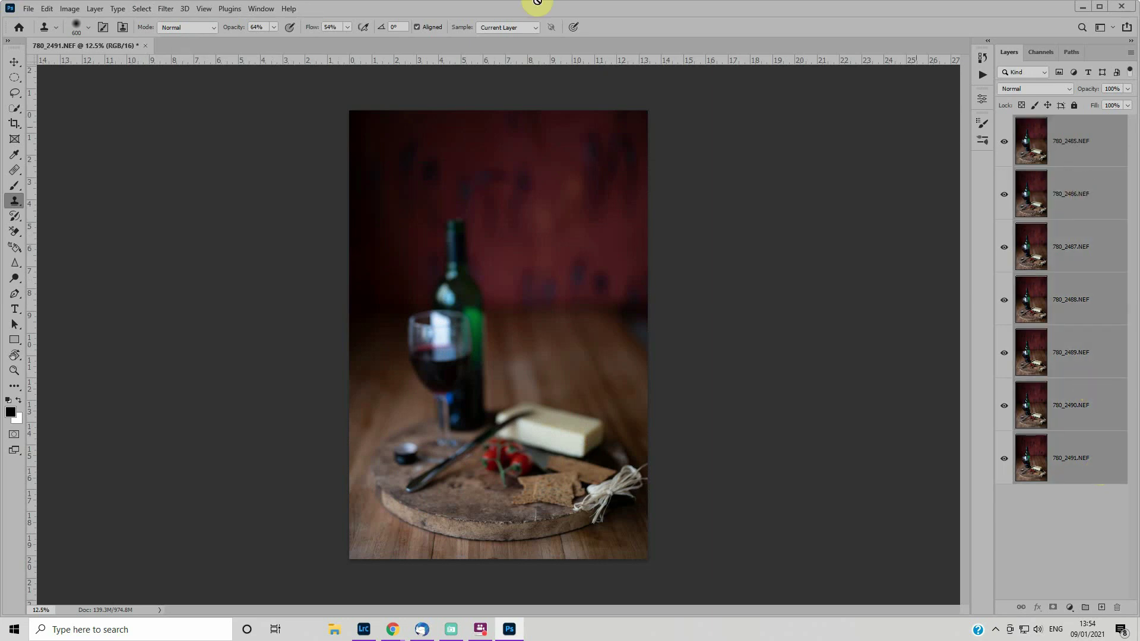
Run Edit > Auto-Align Layers on the seven layers with Auto projection
left_click(48, 10)
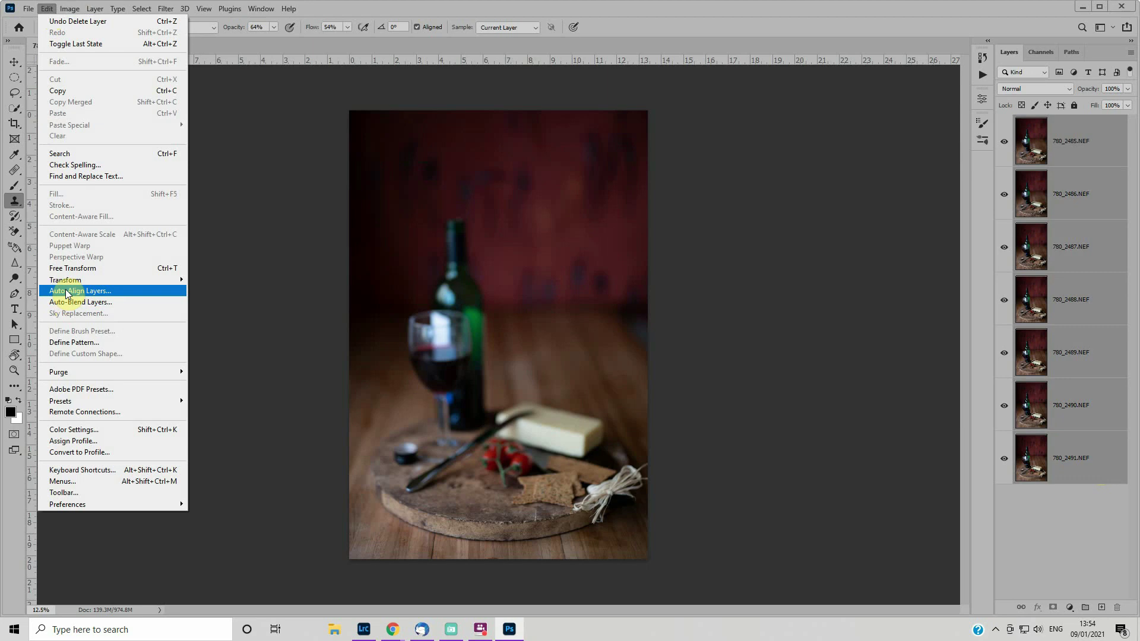
left_click(67, 291)
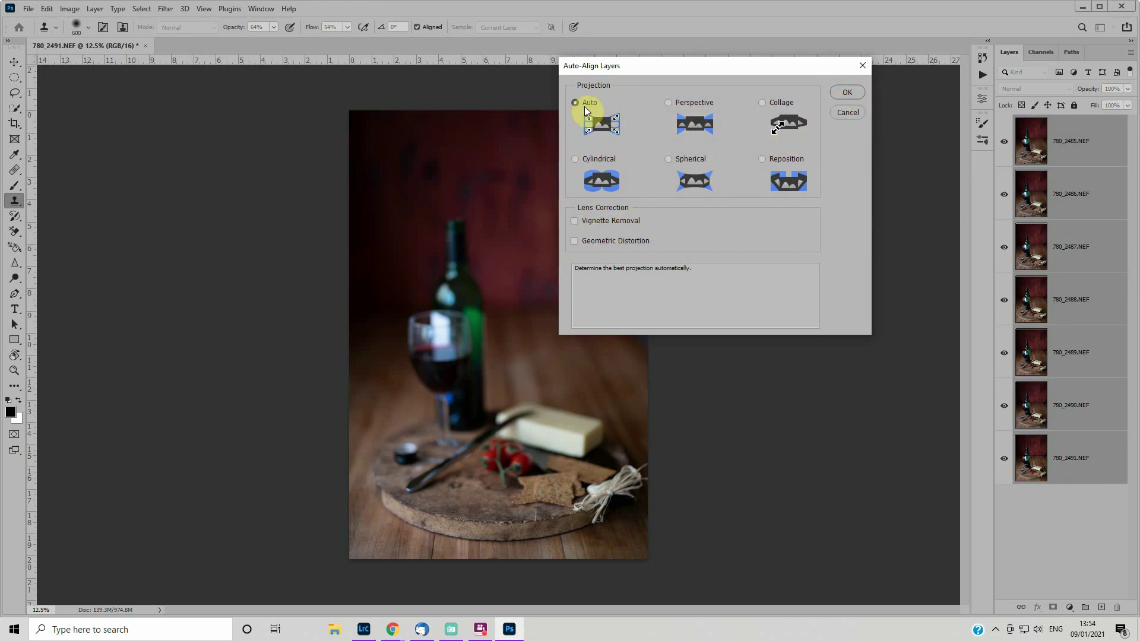
left_click(849, 93)
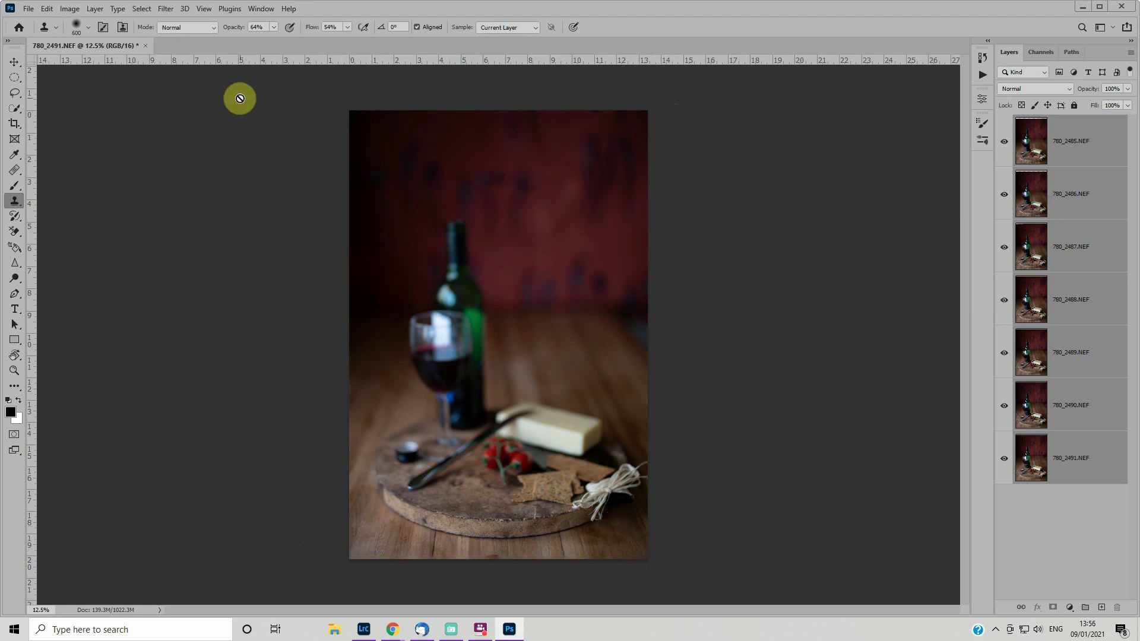
Auto-Blend the layers using Stack Images with Seamless Tones and Colors
left_click(69, 11)
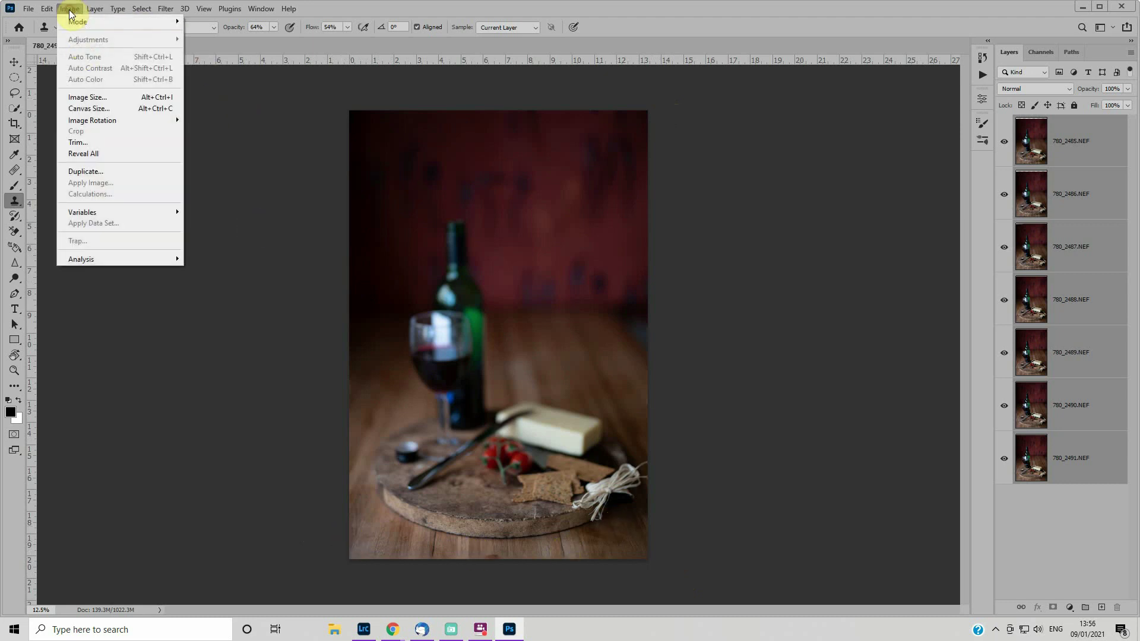
mouse_move(46, 9)
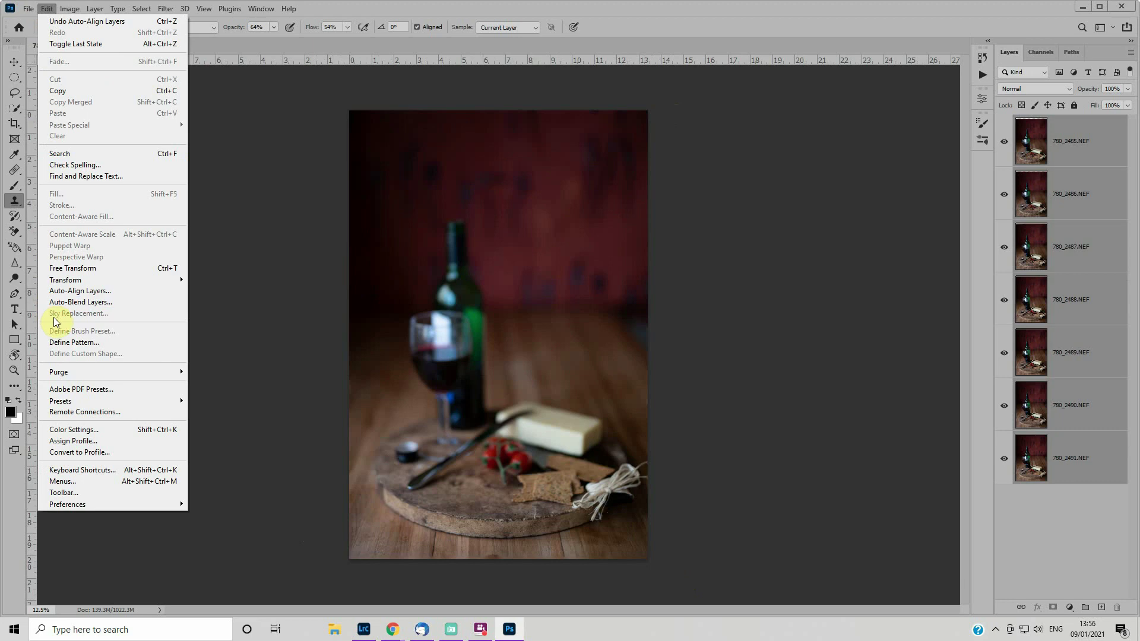
left_click(68, 303)
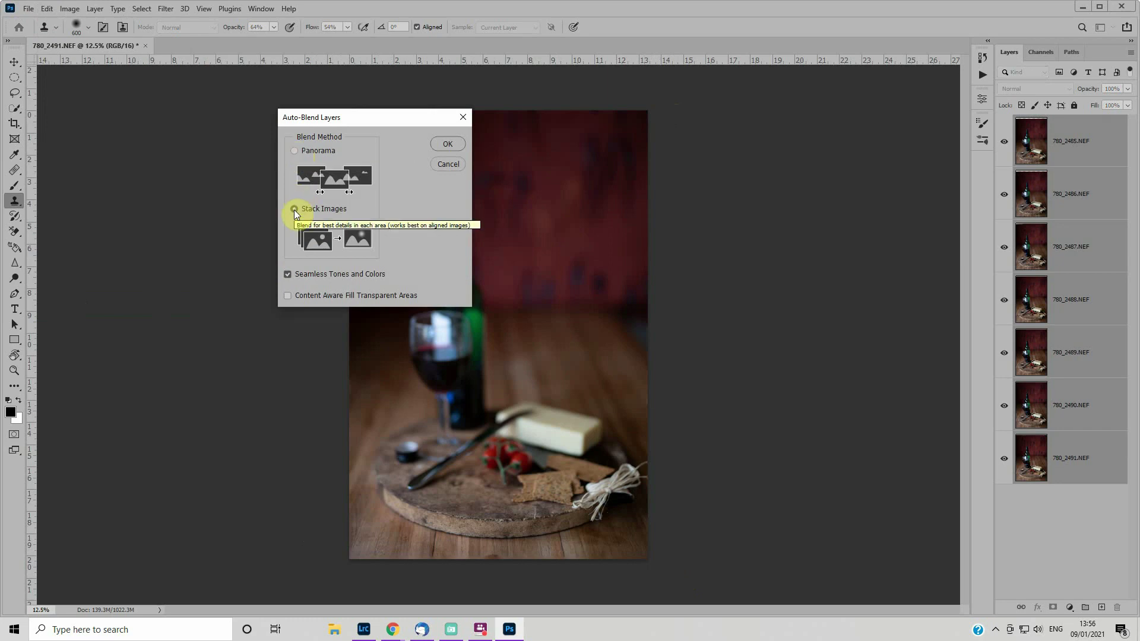
left_click(447, 144)
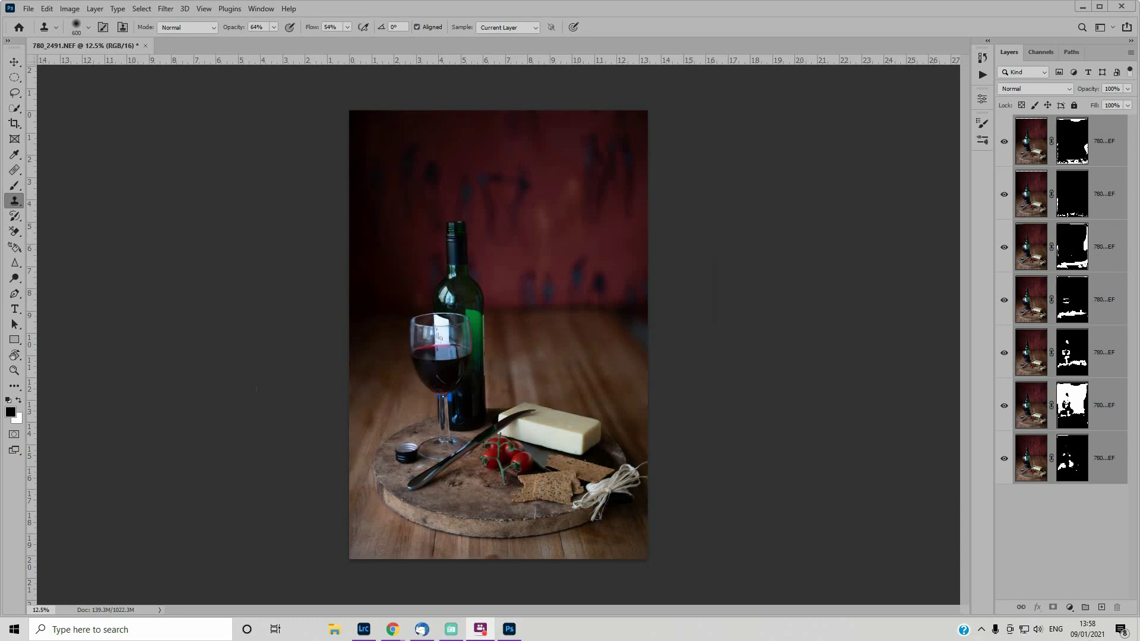
Save the stack as 780_2485-Edit.psd and return to Lightroom Classic
left_click(27, 8)
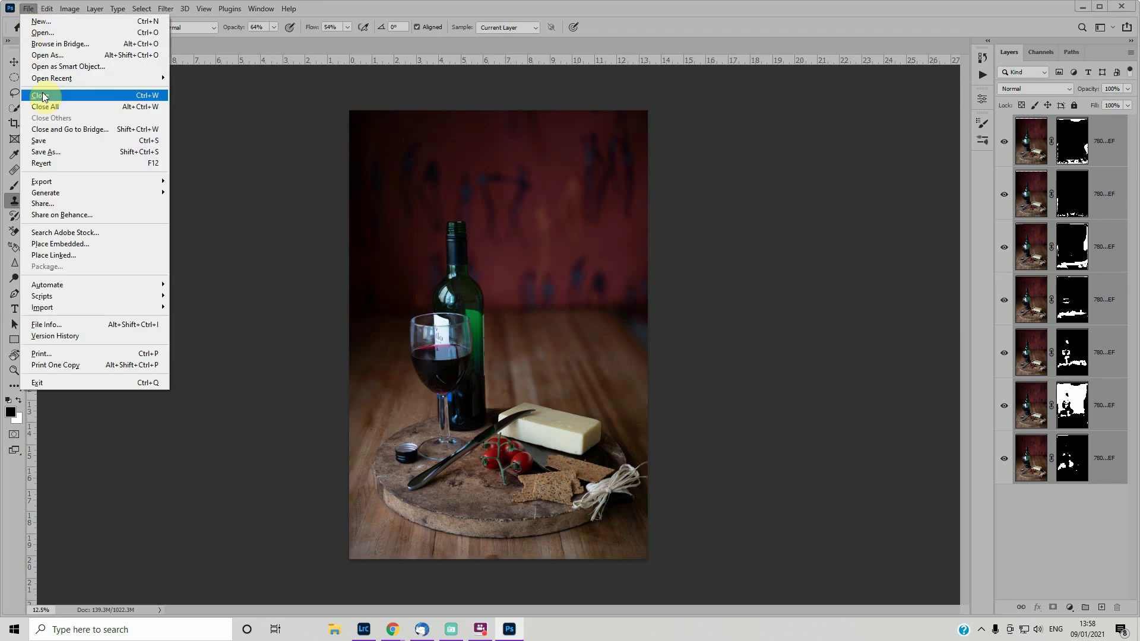
left_click(43, 143)
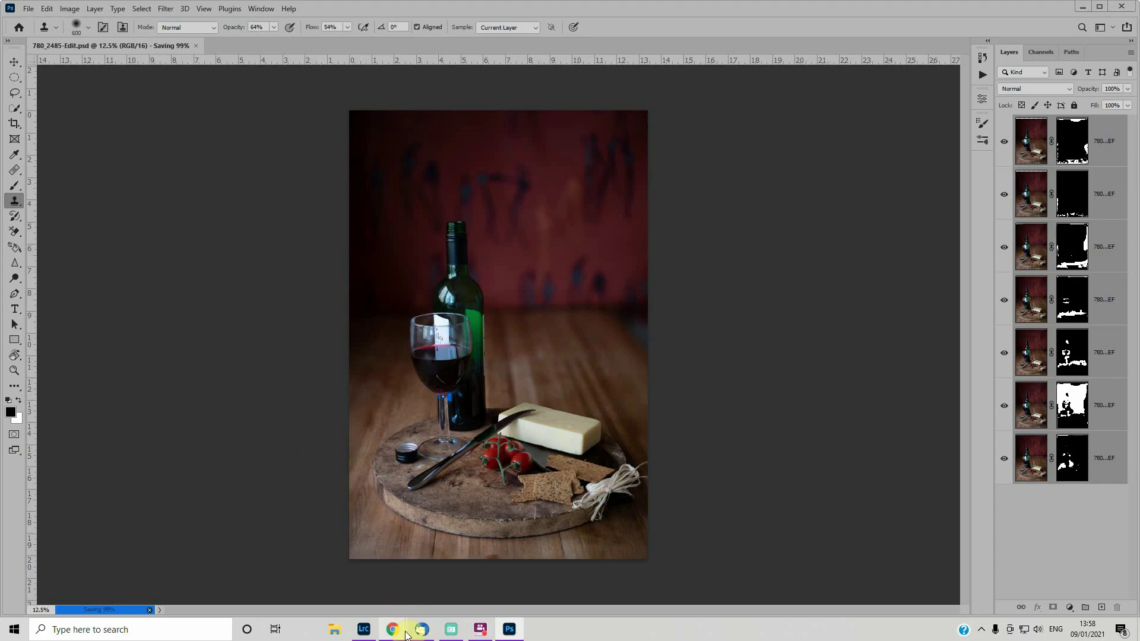
left_click(364, 627)
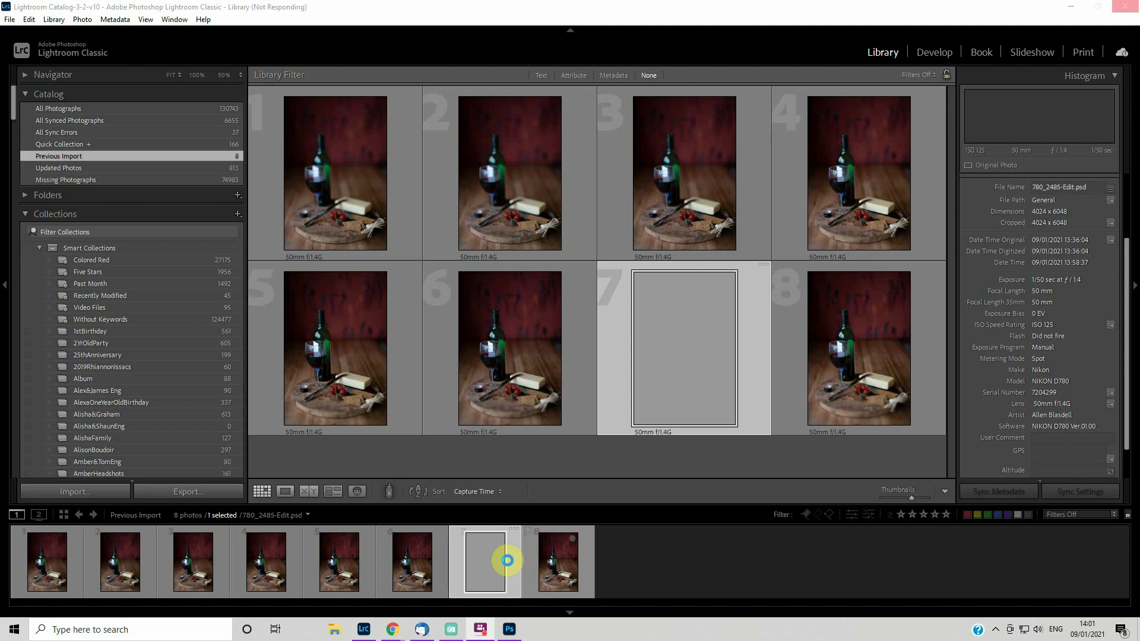
Open 780_2485-Edit.psd in Develop with the Crop & Straighten Angle tool ready
left_click(936, 52)
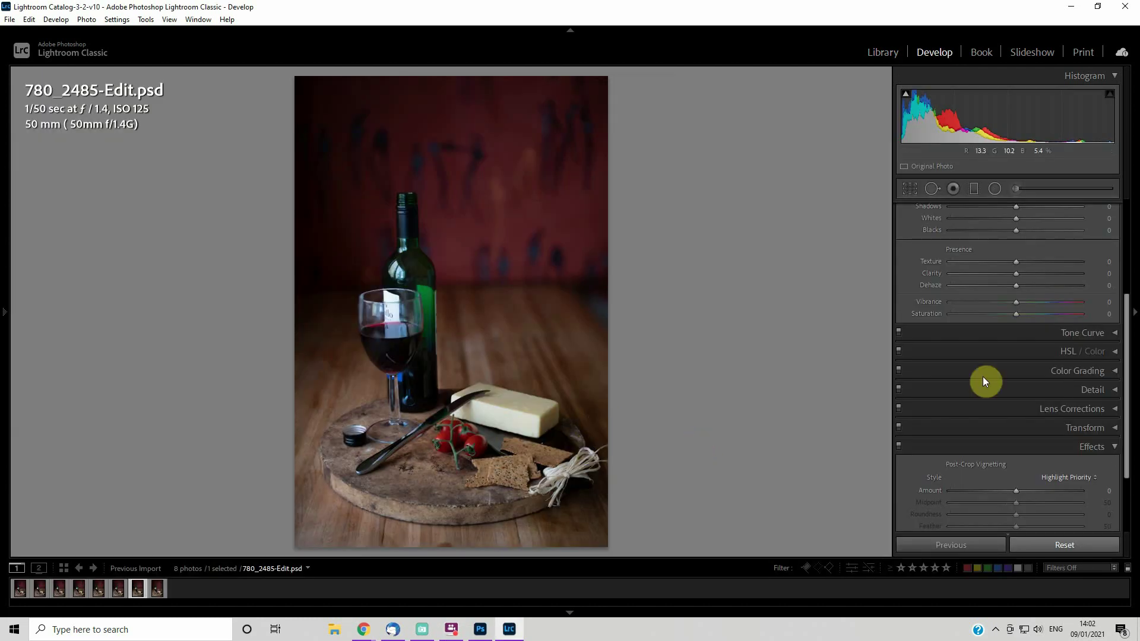
left_click(910, 189)
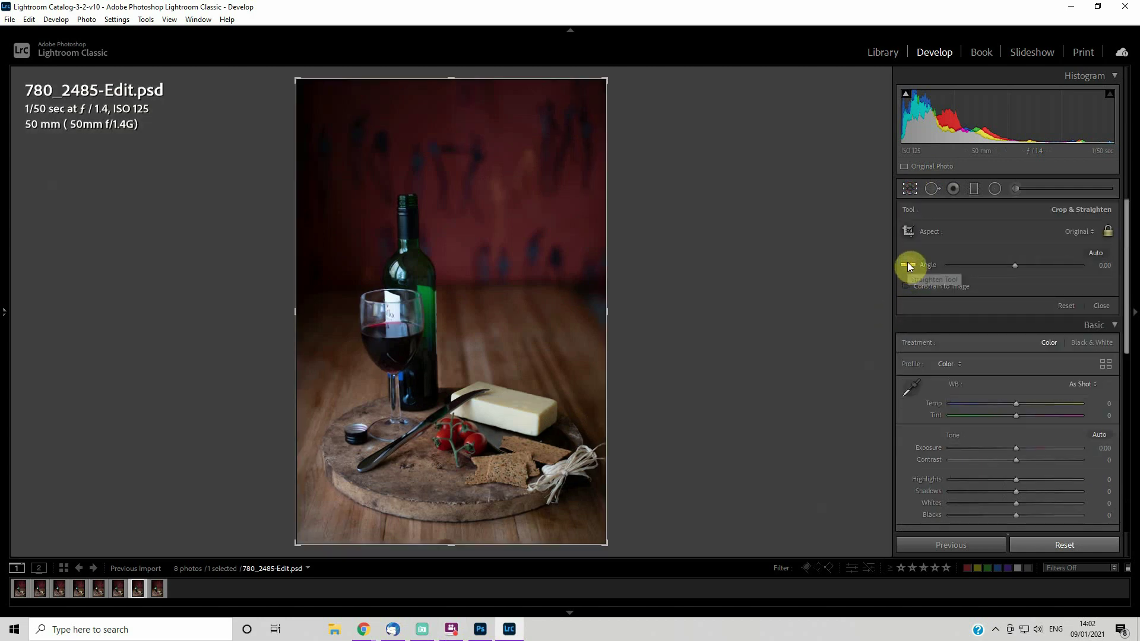
left_click(908, 265)
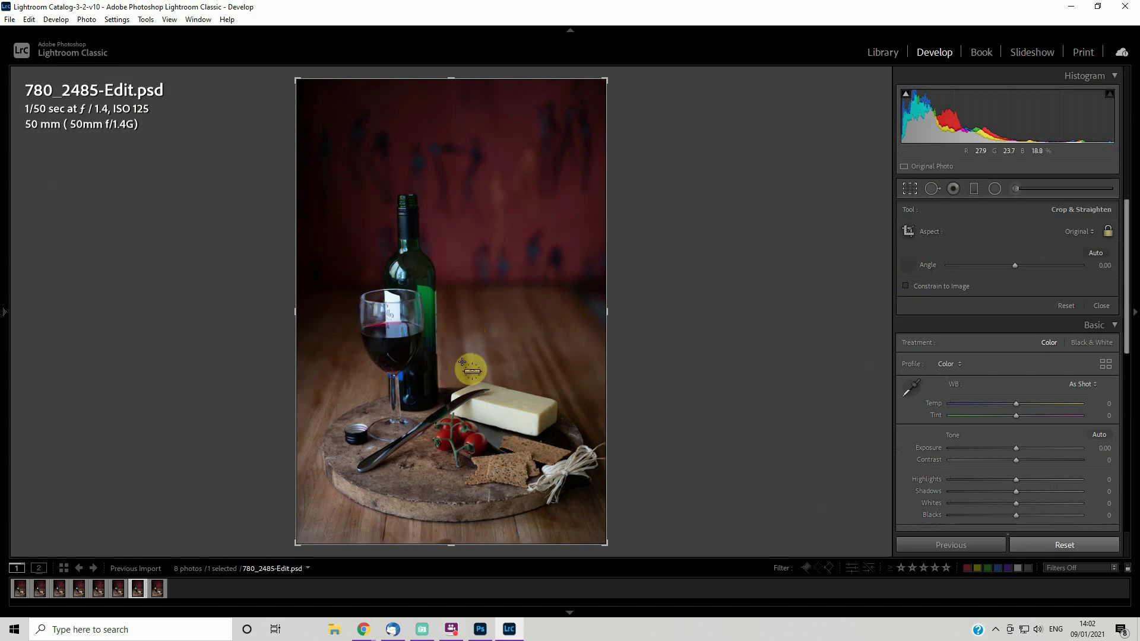
Try a 6.64° straightening line, then undo it back to 0.00
left_click_drag(467, 376, 459, 330)
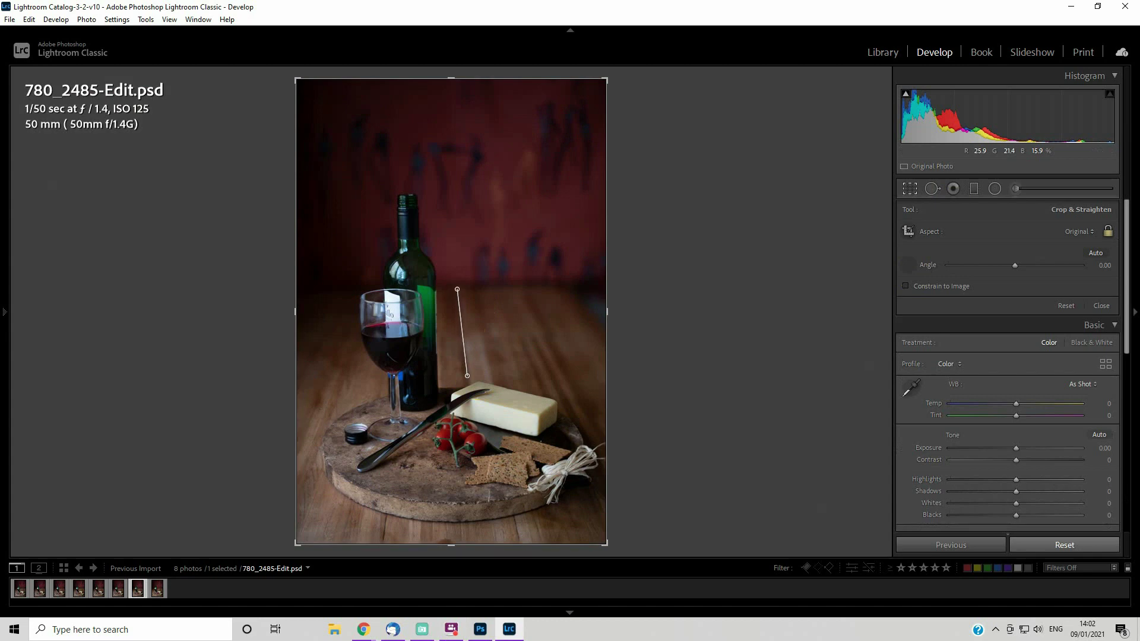
left_click_drag(457, 289, 458, 288)
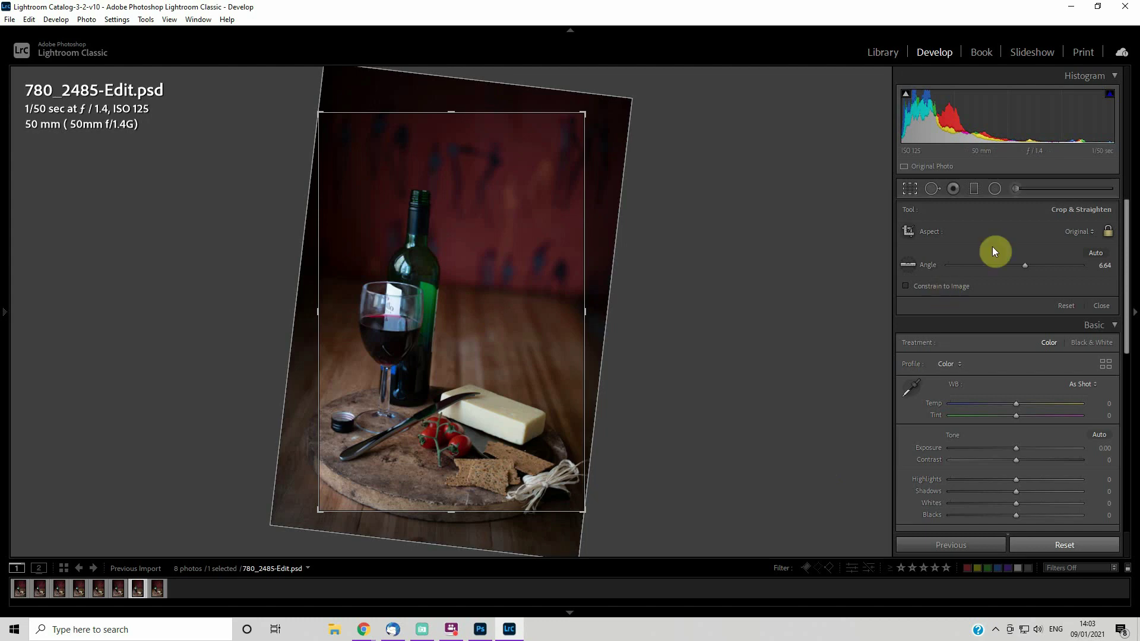
left_click(909, 265)
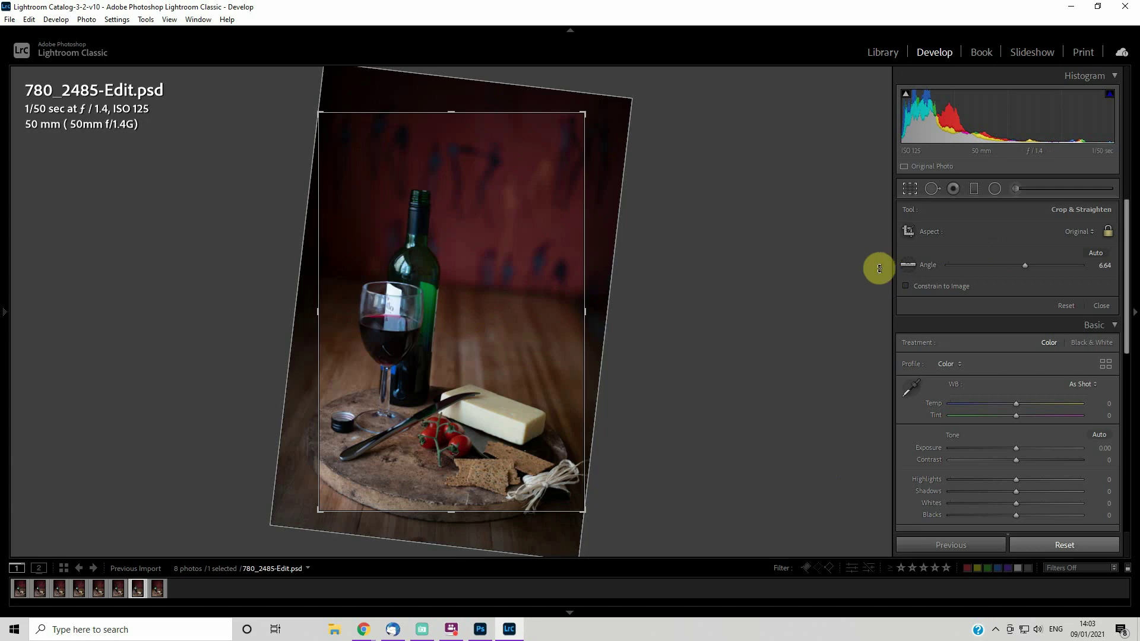
key("ctrl+z")
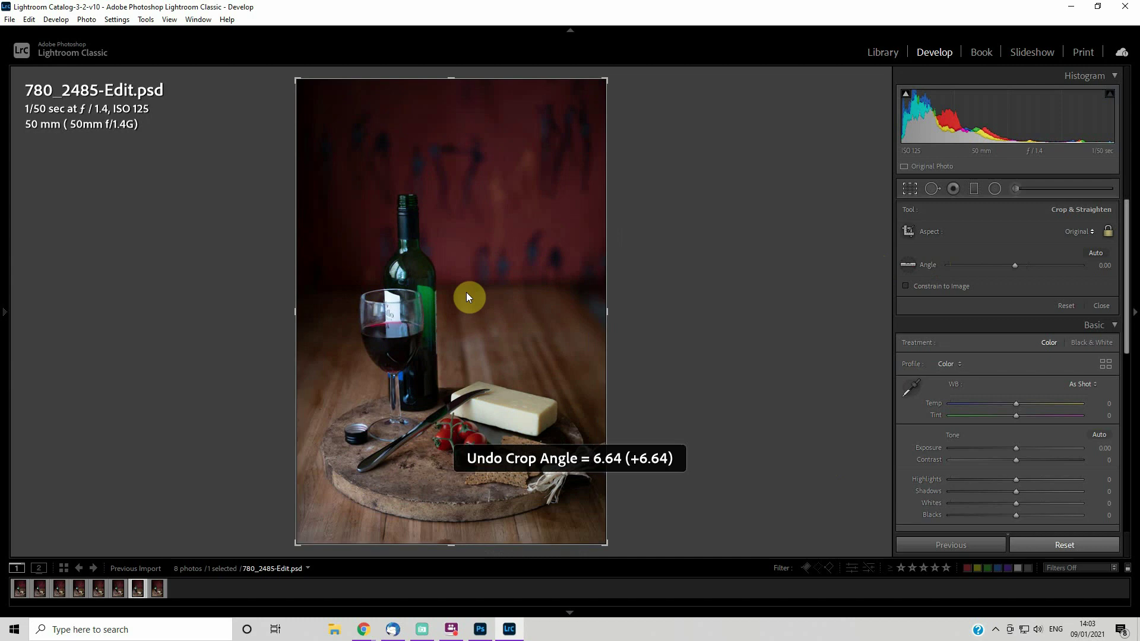
left_click(909, 264)
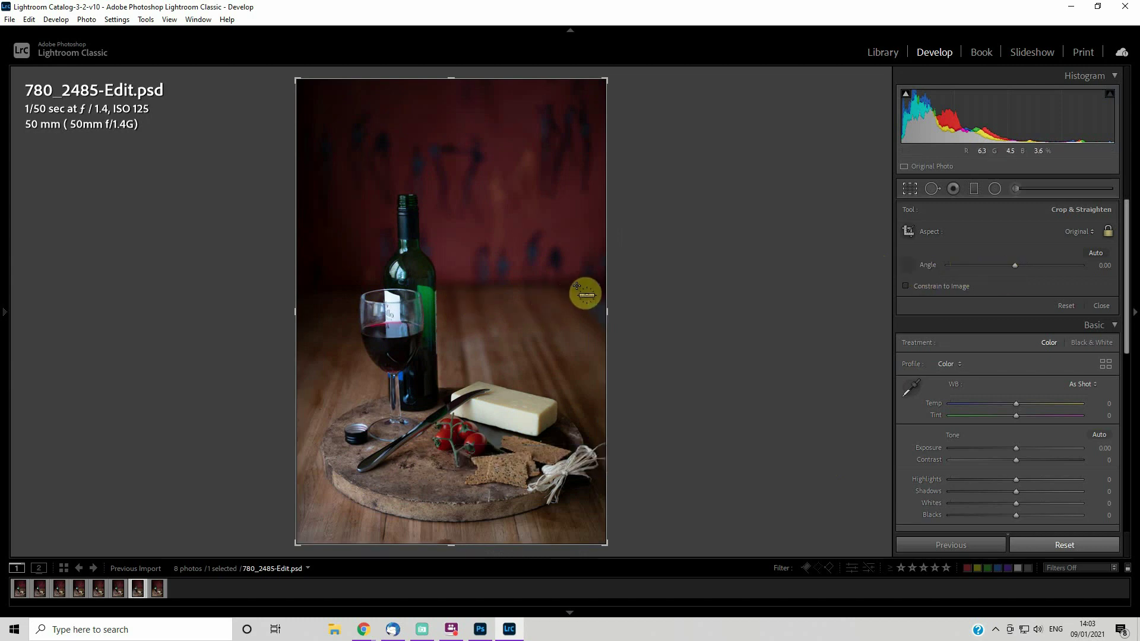
Draw a straighten line along the bottle for a 1.19° rotation and commit the crop
left_click_drag(520, 287, 430, 287)
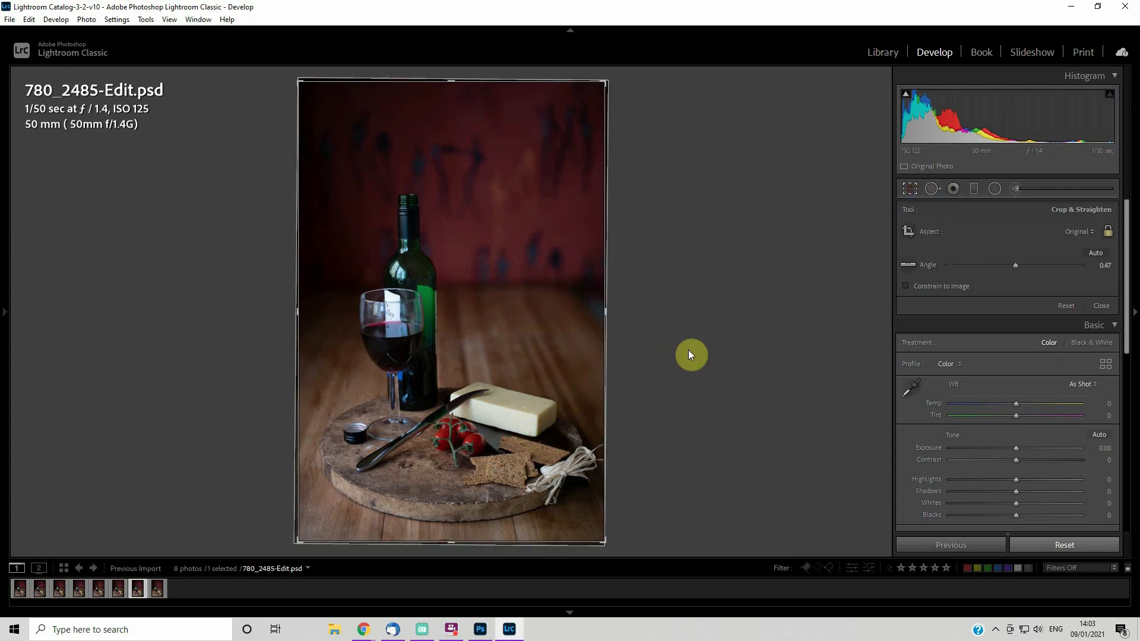
key("Return")
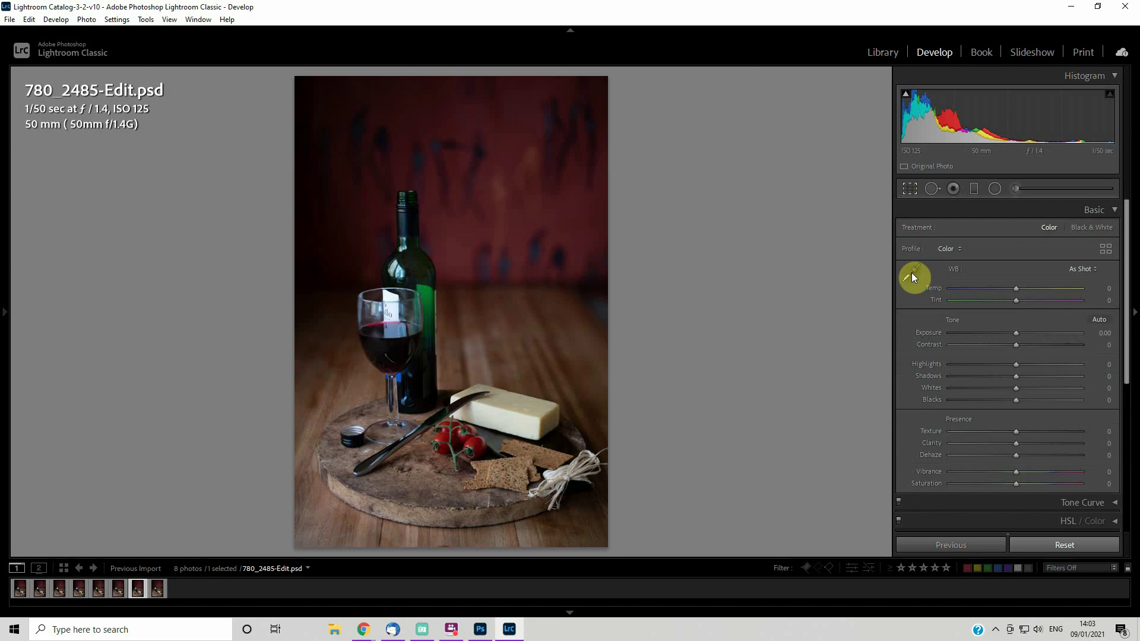
key("r")
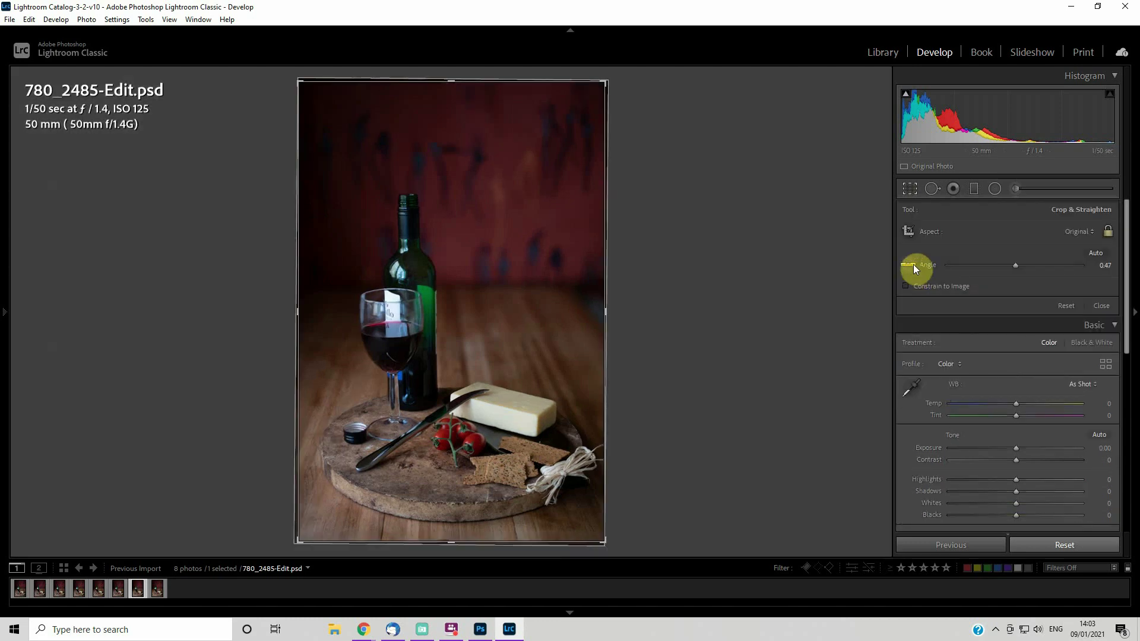
left_click(913, 265)
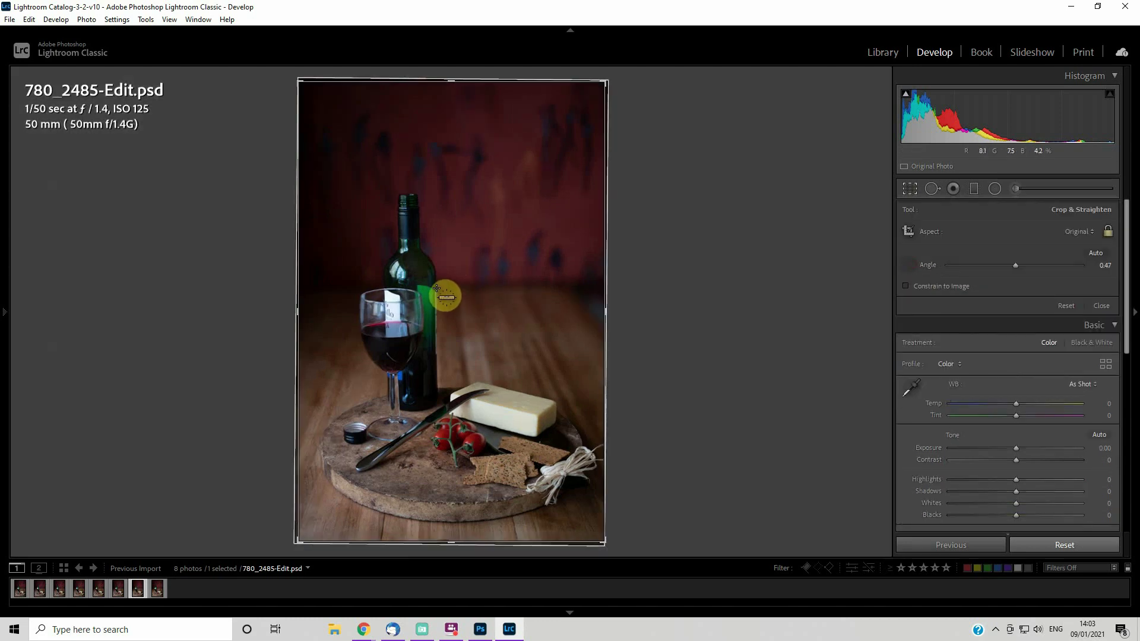
left_click(436, 289)
left_click_drag(444, 320, 437, 382)
left_click(504, 364)
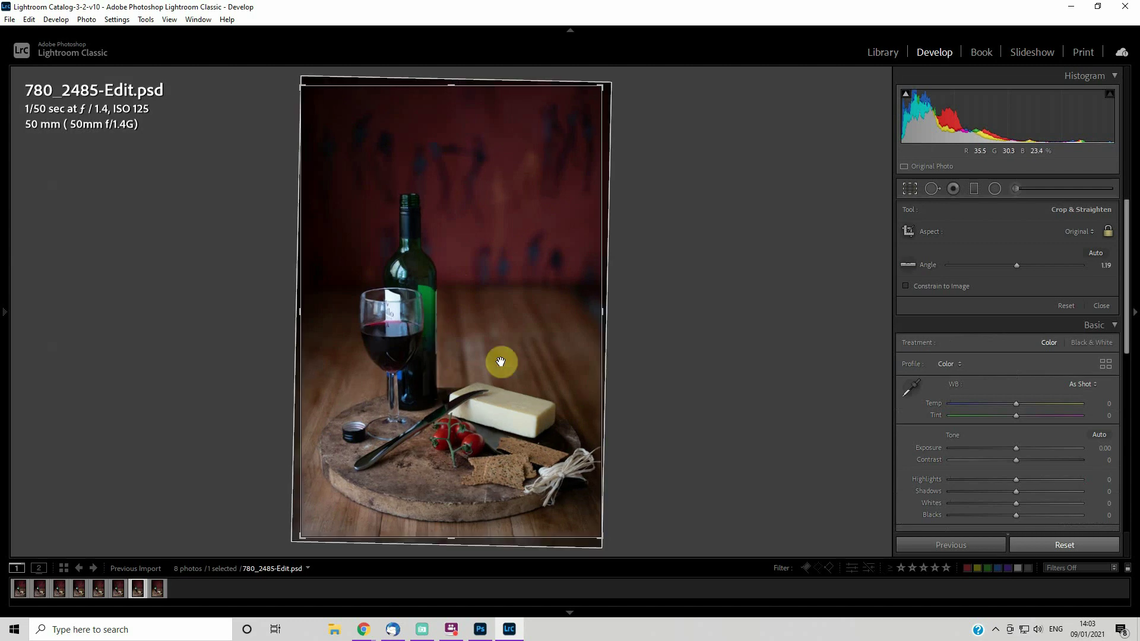
left_click(910, 190)
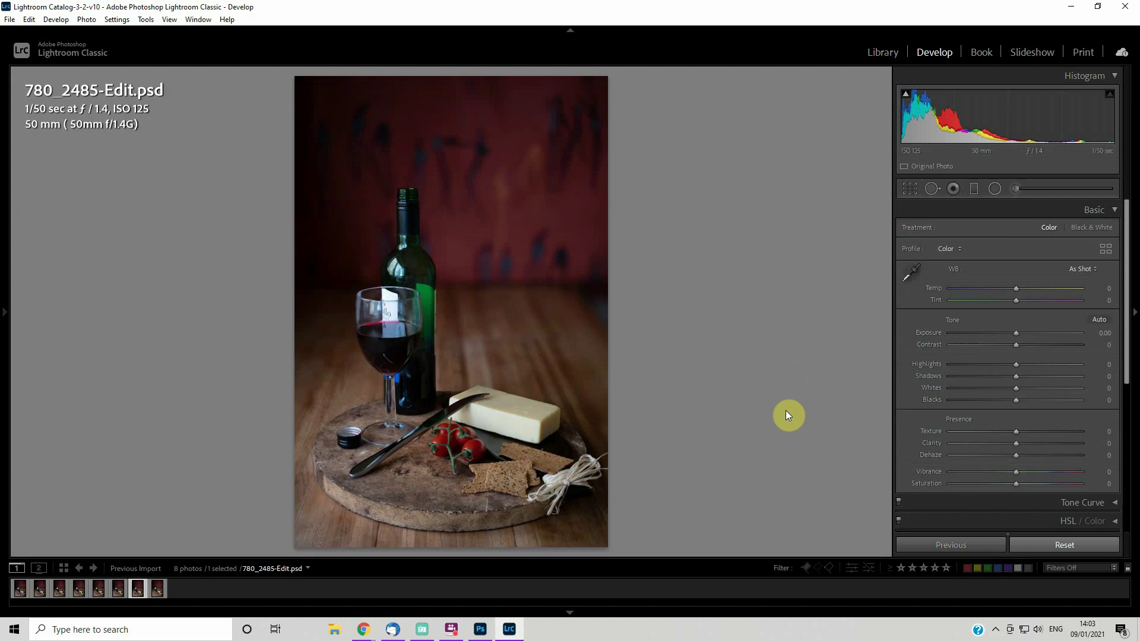
left_click(443, 450)
left_click_drag(454, 479, 542, 112)
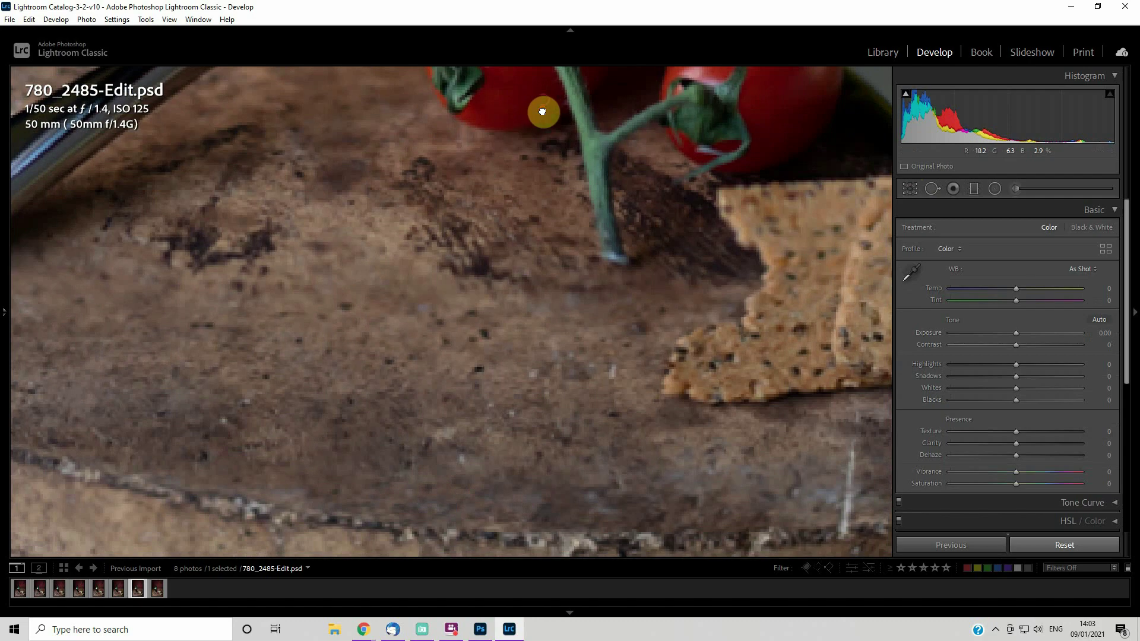
left_click_drag(438, 493, 470, 364)
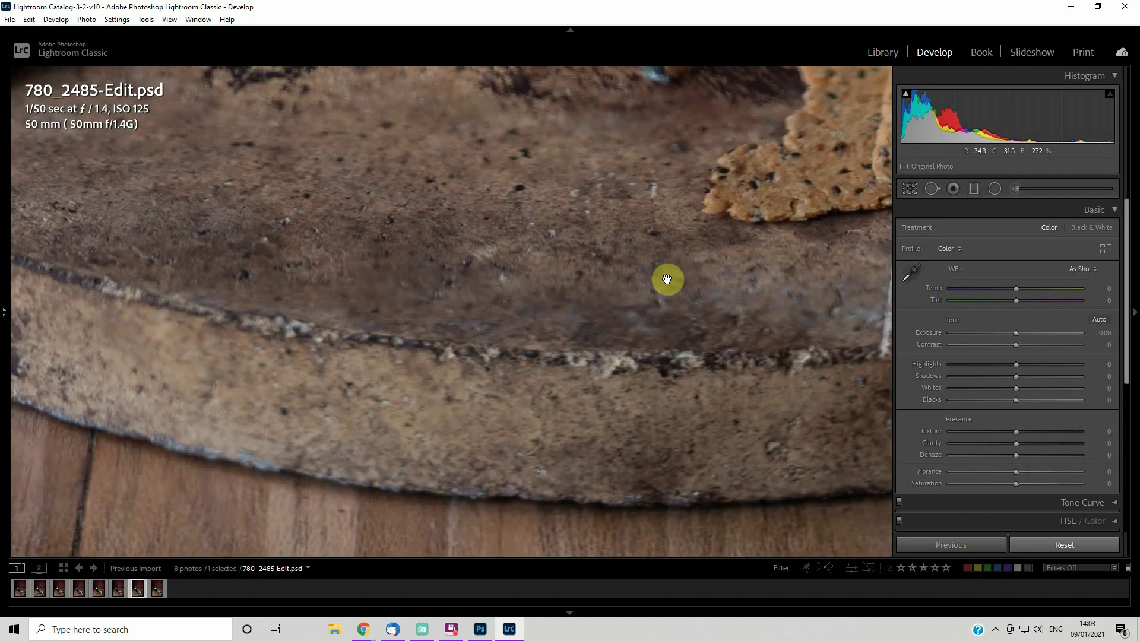
left_click_drag(747, 267, 682, 349)
left_click_drag(773, 219, 672, 435)
left_click(671, 435)
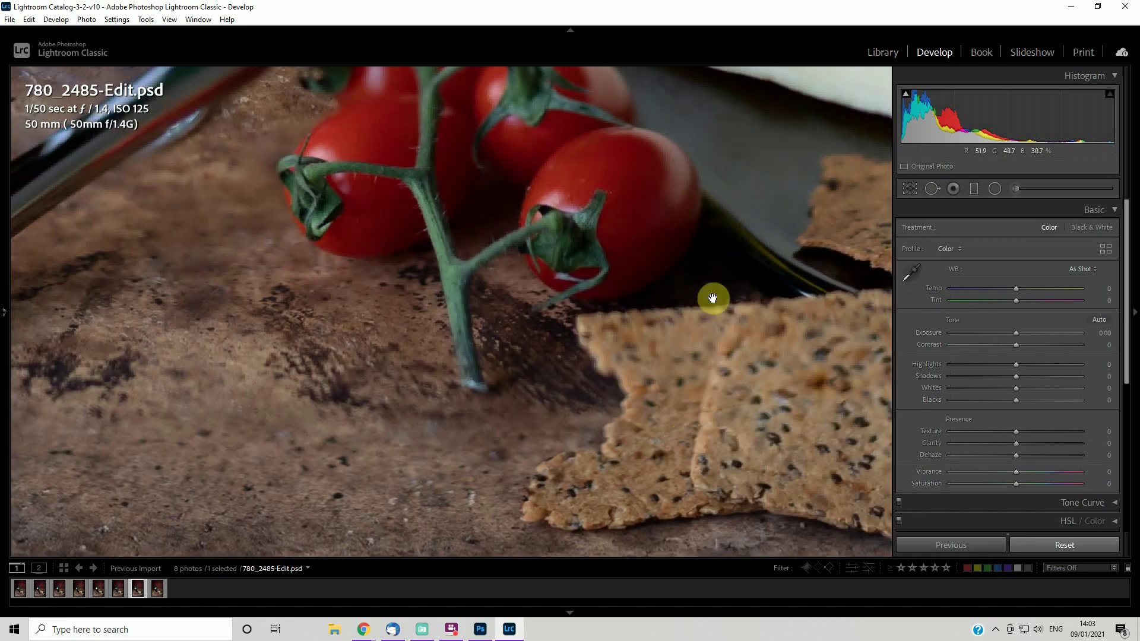
left_click_drag(684, 283, 672, 514)
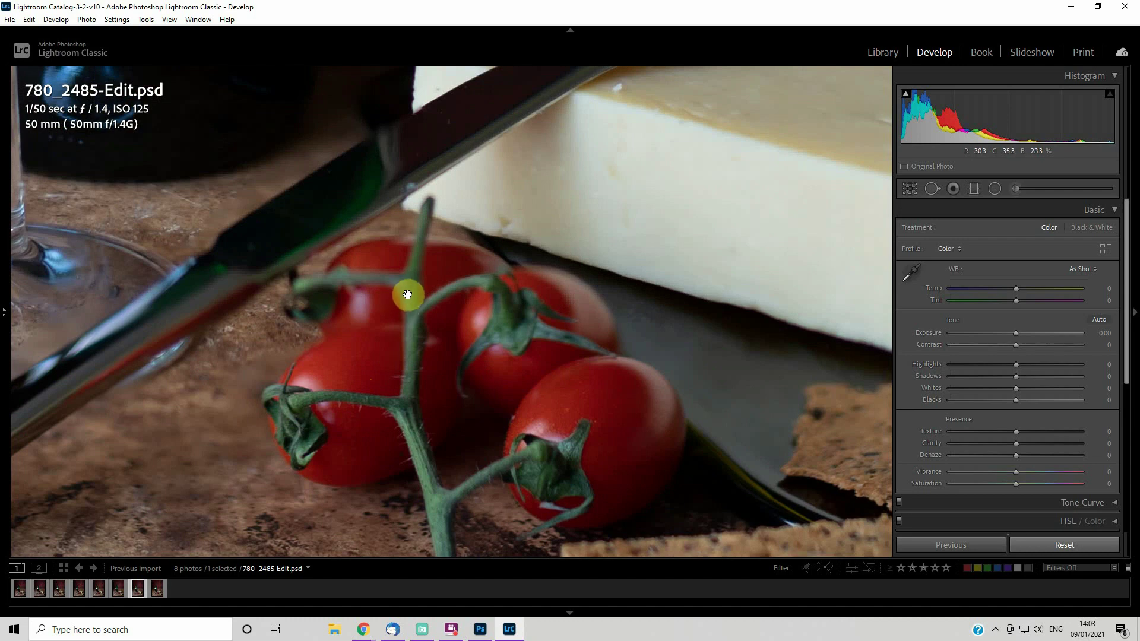
left_click_drag(408, 295, 386, 598)
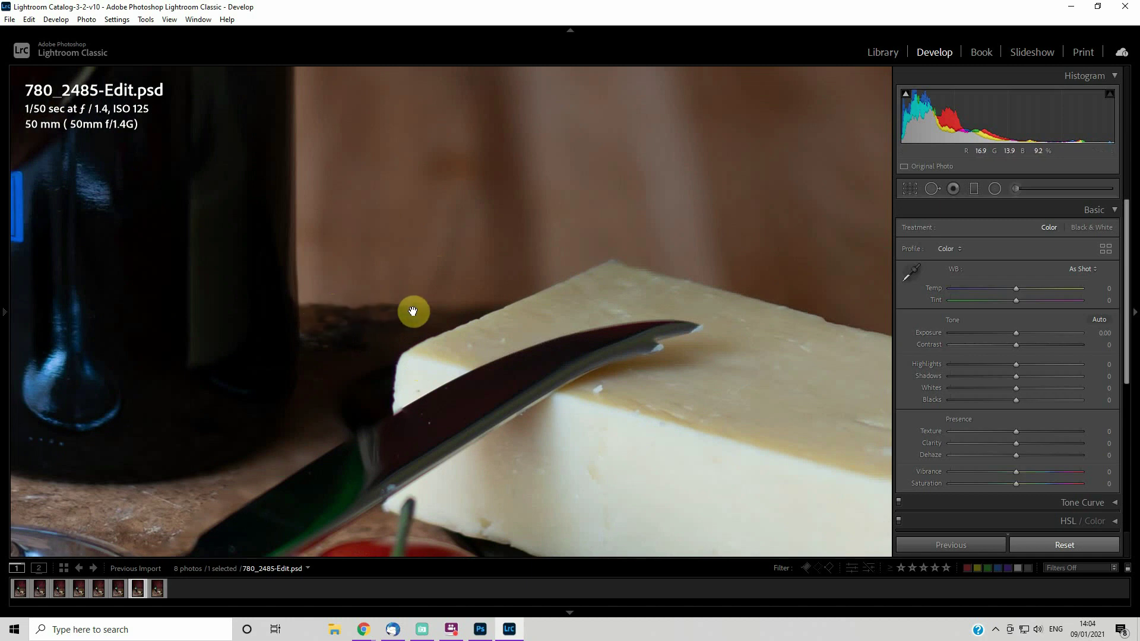
left_click(380, 311)
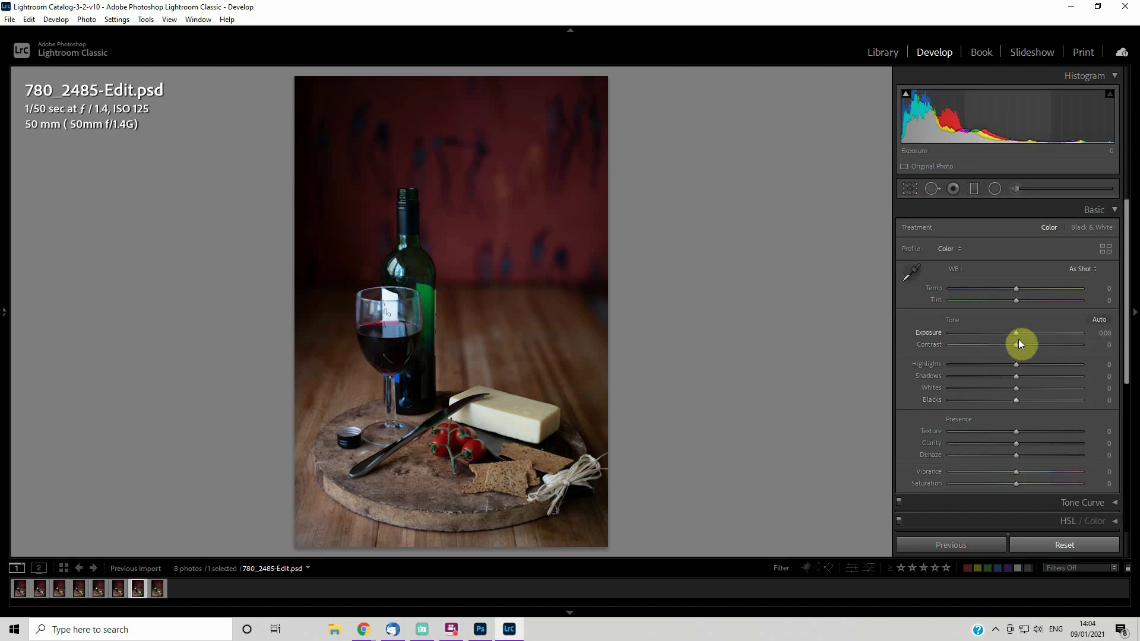
Set Exposure to +0.43 and hide the right panel to enlarge the photo
left_click_drag(1014, 336, 1022, 333)
left_click_drag(1023, 337, 1020, 334)
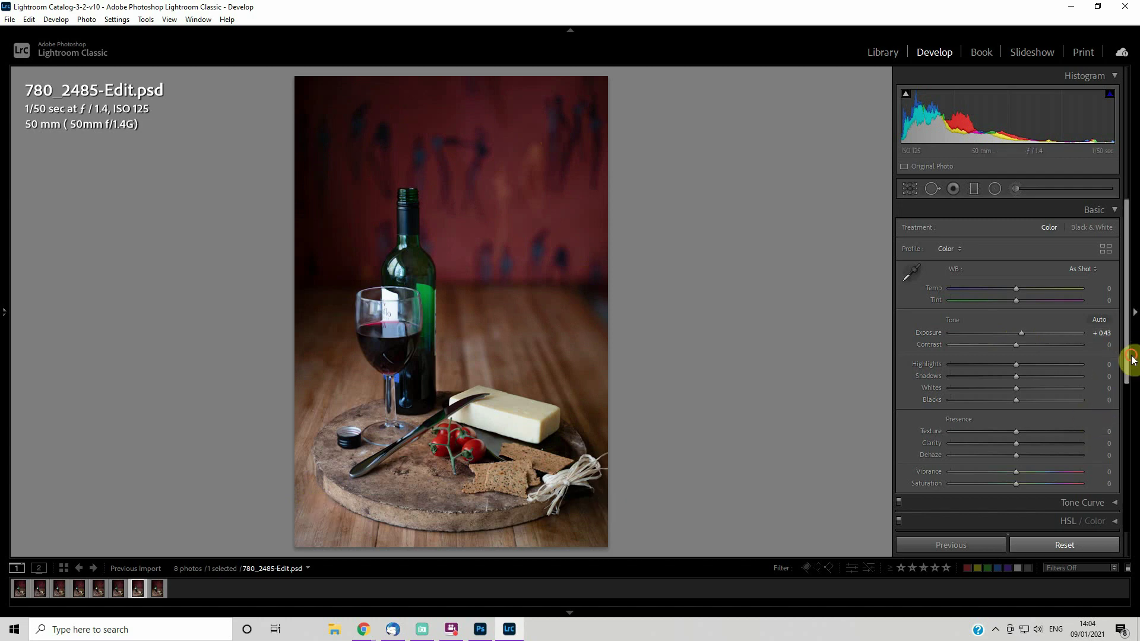
left_click(1128, 386)
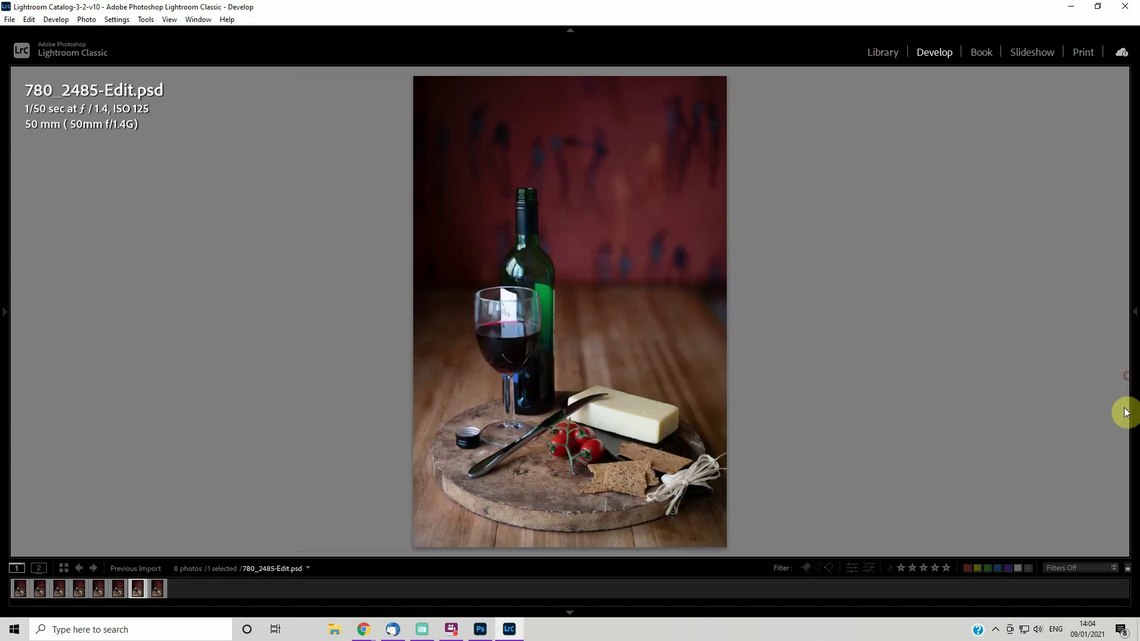
Deepen the Post-Crop Vignetting Amount from -20 to about -30
mouse_move(1134, 320)
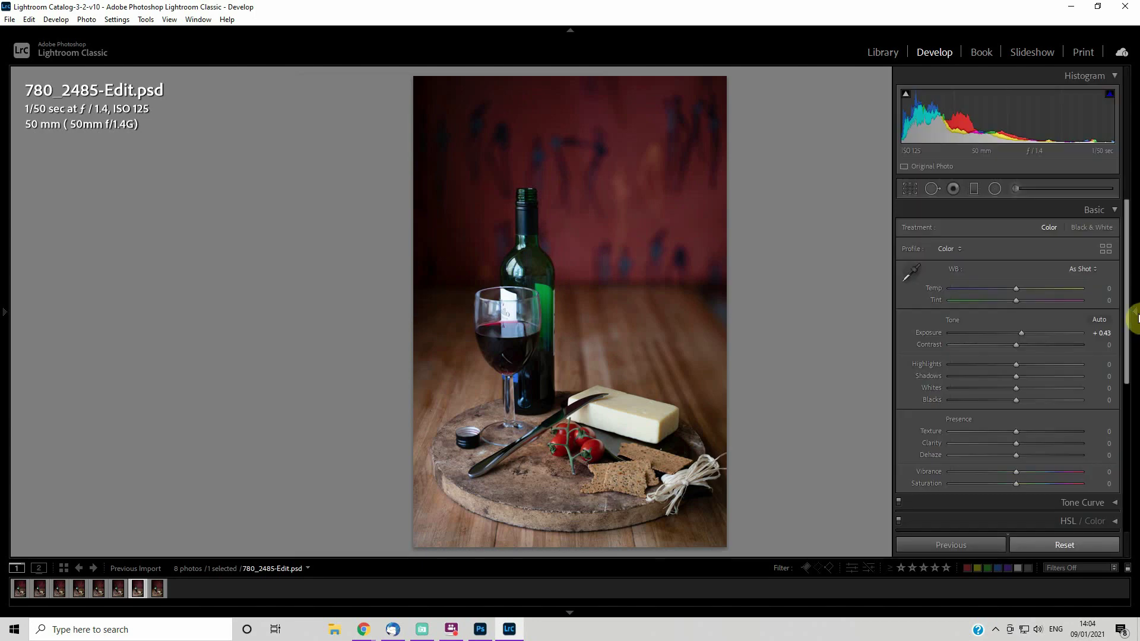
scroll(1128, 398, "down", 1)
left_click_drag(1128, 398, 1127, 493)
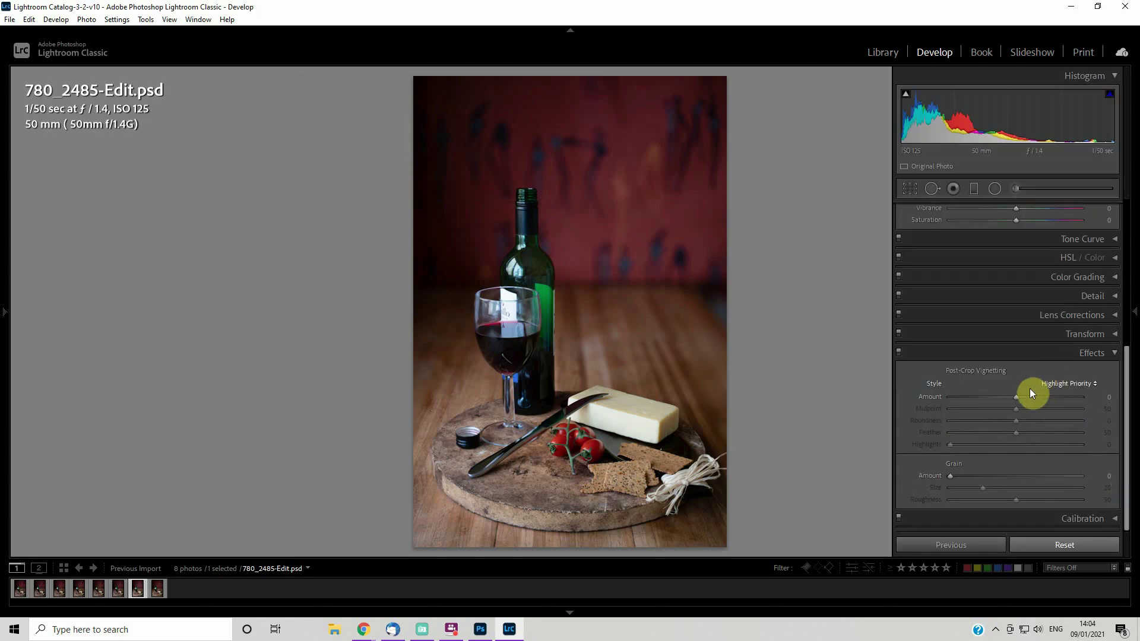
left_click_drag(1017, 398, 1004, 401)
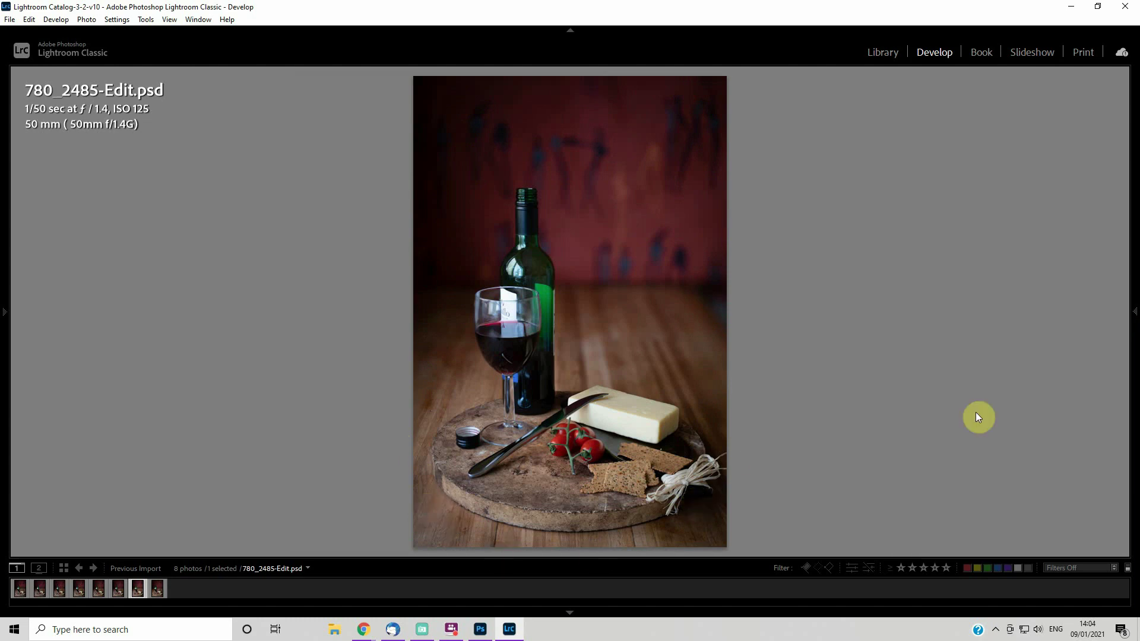
mouse_move(1132, 313)
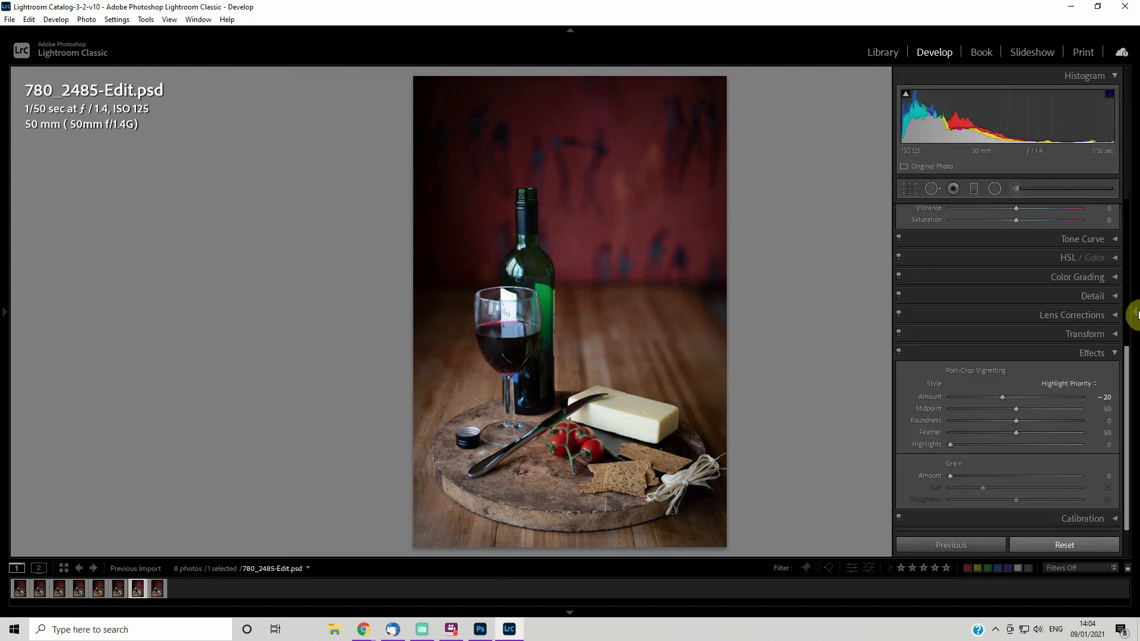
left_click_drag(1002, 397, 995, 397)
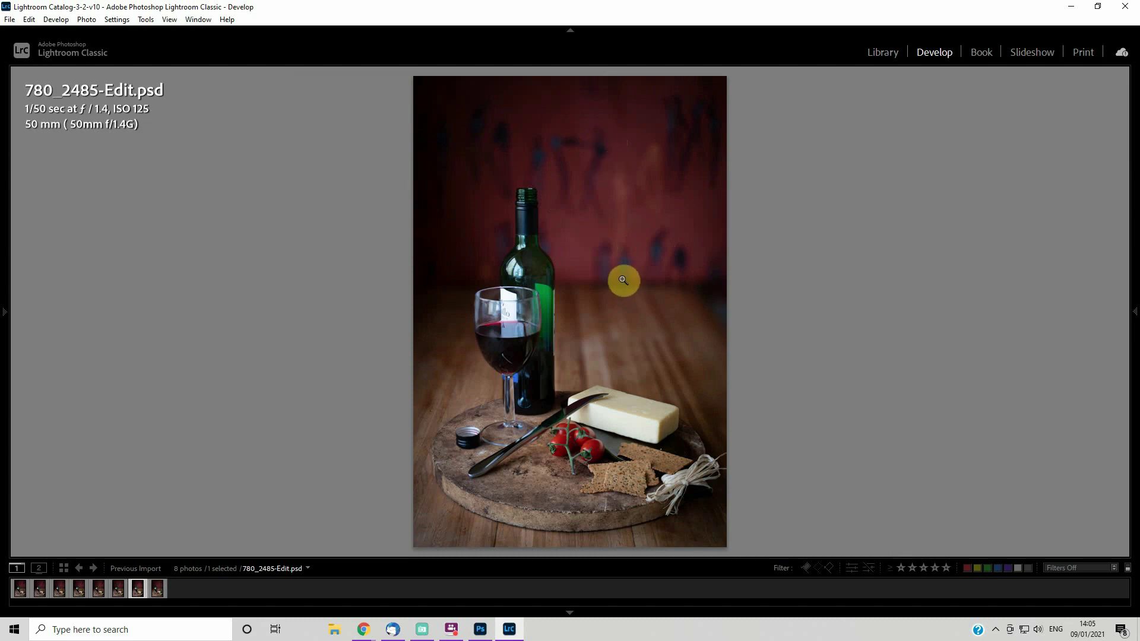
Dock the right panel, return to Basic, and switch to the Adjustment Brush with K
mouse_move(1129, 319)
left_click(1132, 315)
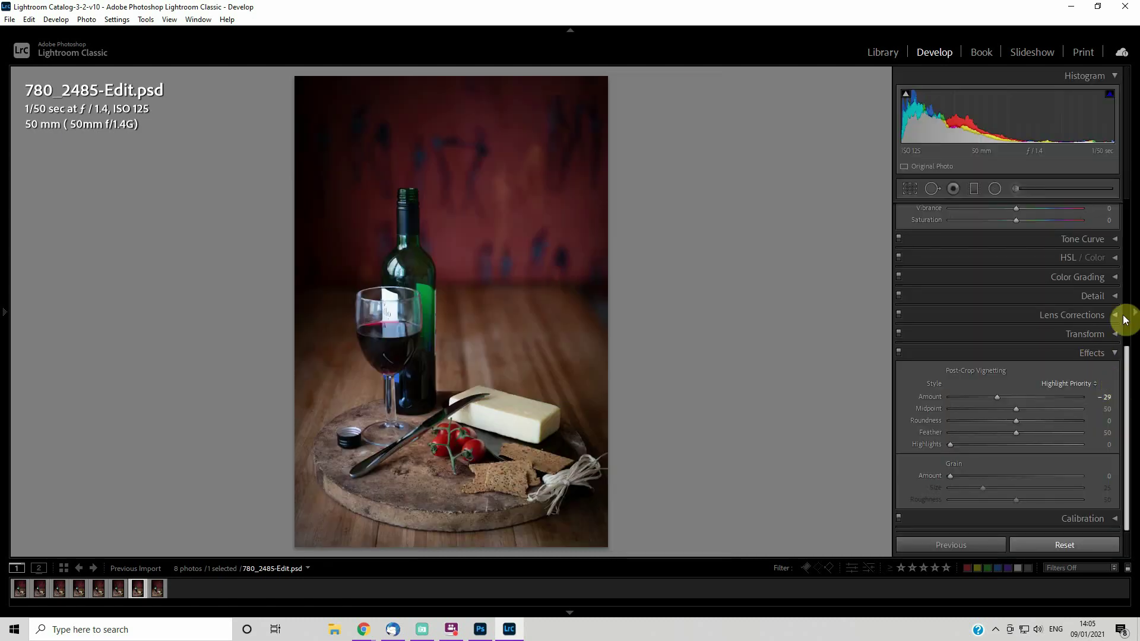
scroll(1052, 269, "up", 5)
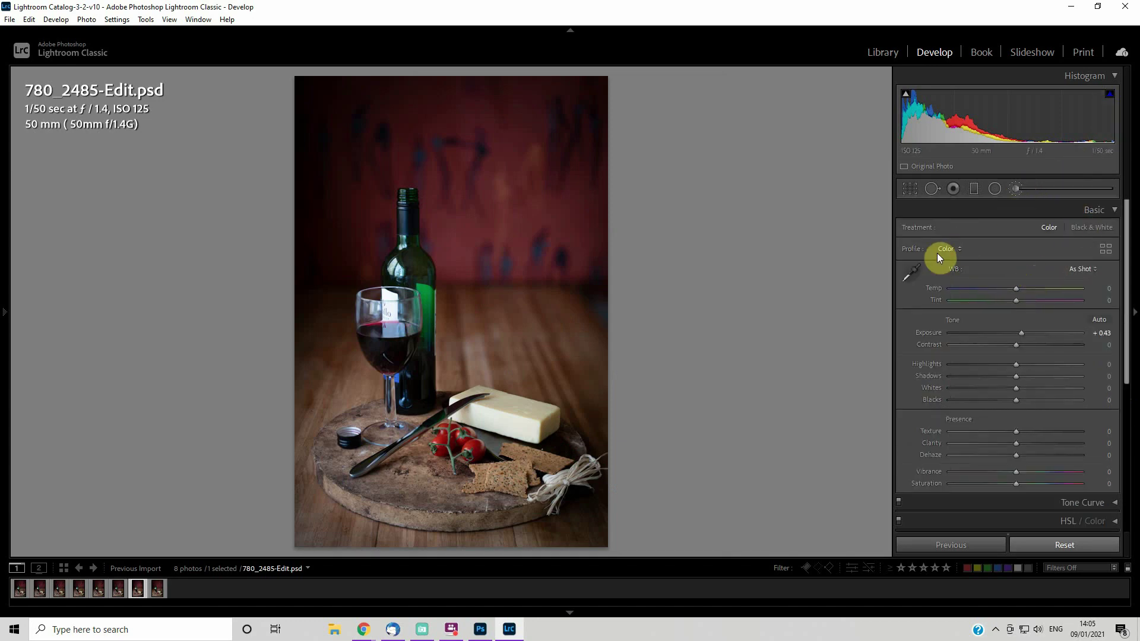
key("k")
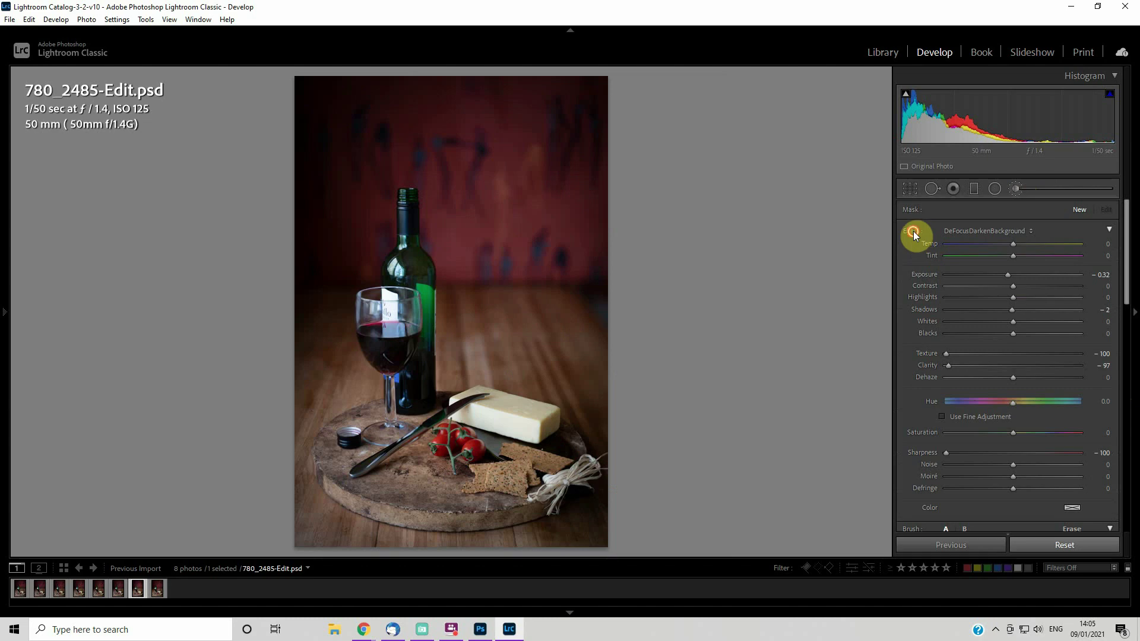
Reset the brush to Sharpness -80, Clarity -81, Texture -76, Exposure -0.39, then paint the upper wall
double_click(913, 233)
left_click_drag(1015, 454, 960, 452)
left_click_drag(1012, 365, 971, 367)
left_click_drag(1011, 355, 957, 354)
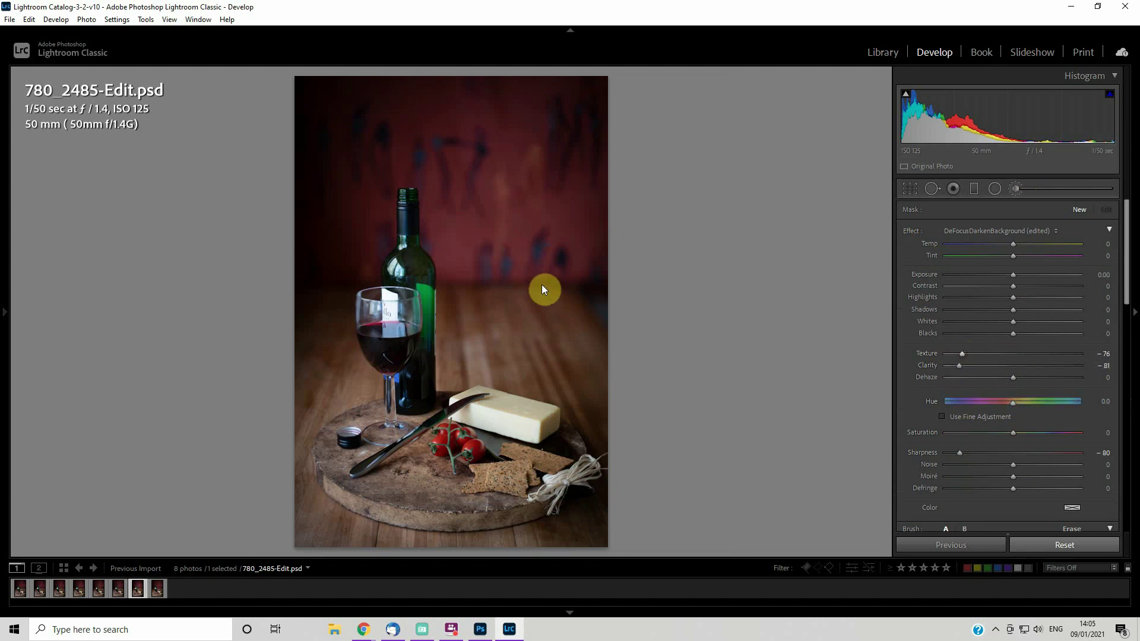
left_click_drag(1012, 275, 1006, 276)
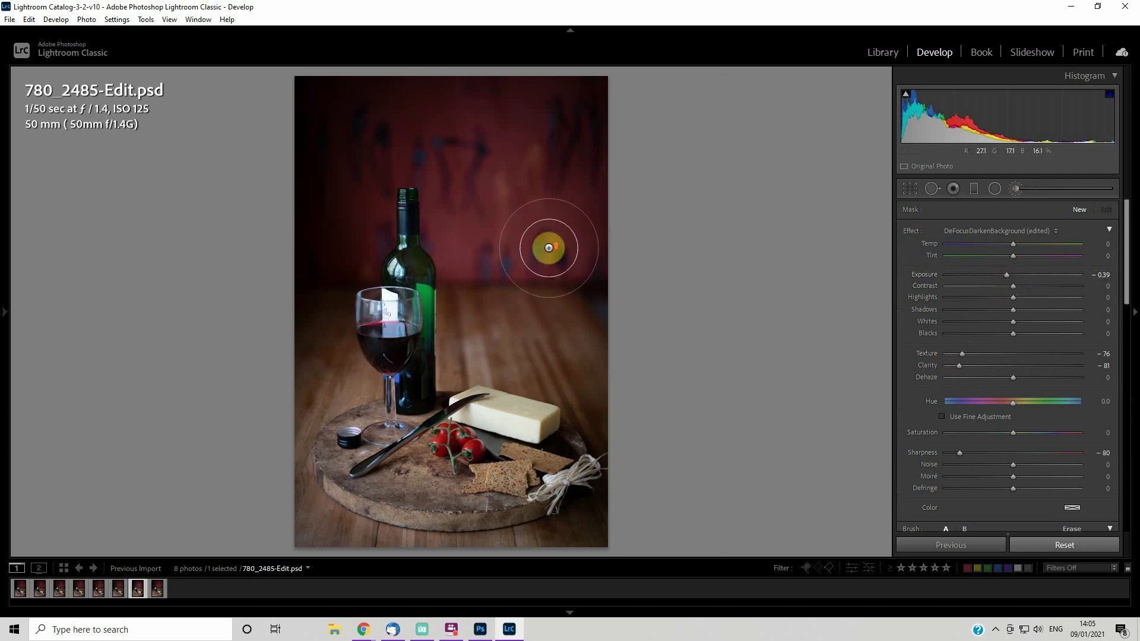
mouse_move(588, 163)
left_mouse_down()
mouse_move(562, 186)
mouse_move(579, 147)
mouse_move(511, 144)
mouse_move(538, 98)
mouse_move(575, 105)
mouse_move(471, 115)
mouse_move(537, 100)
mouse_move(589, 135)
mouse_move(484, 147)
mouse_move(529, 136)
mouse_move(589, 271)
mouse_move(622, 198)
mouse_move(609, 277)
mouse_move(608, 248)
mouse_move(593, 240)
mouse_move(624, 184)
mouse_move(605, 149)
mouse_move(514, 100)
mouse_move(385, 89)
mouse_move(562, 89)
mouse_move(623, 327)
mouse_move(569, 231)
mouse_move(645, 367)
mouse_move(584, 296)
mouse_move(575, 314)
mouse_move(611, 375)
mouse_move(552, 279)
mouse_move(604, 363)
mouse_move(524, 269)
mouse_move(594, 340)
mouse_move(572, 207)
mouse_move(577, 292)
mouse_move(597, 156)
mouse_move(589, 268)
mouse_move(598, 187)
mouse_move(600, 127)
mouse_move(593, 211)
mouse_move(591, 96)
mouse_move(470, 72)
mouse_move(342, 93)
mouse_move(467, 244)
mouse_move(651, 280)
mouse_move(479, 208)
mouse_move(390, 221)
mouse_move(561, 162)
mouse_move(481, 250)
left_mouse_up()
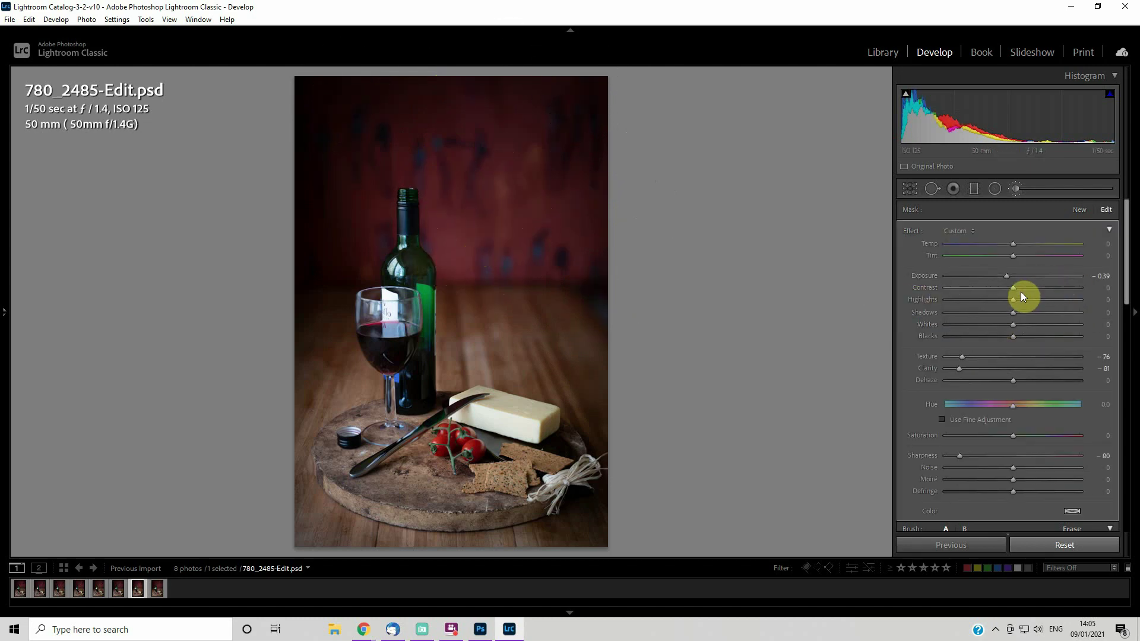
Start a new brush mask with Exposure reset to 0 and paint the wall behind the bottle
left_click(1082, 212)
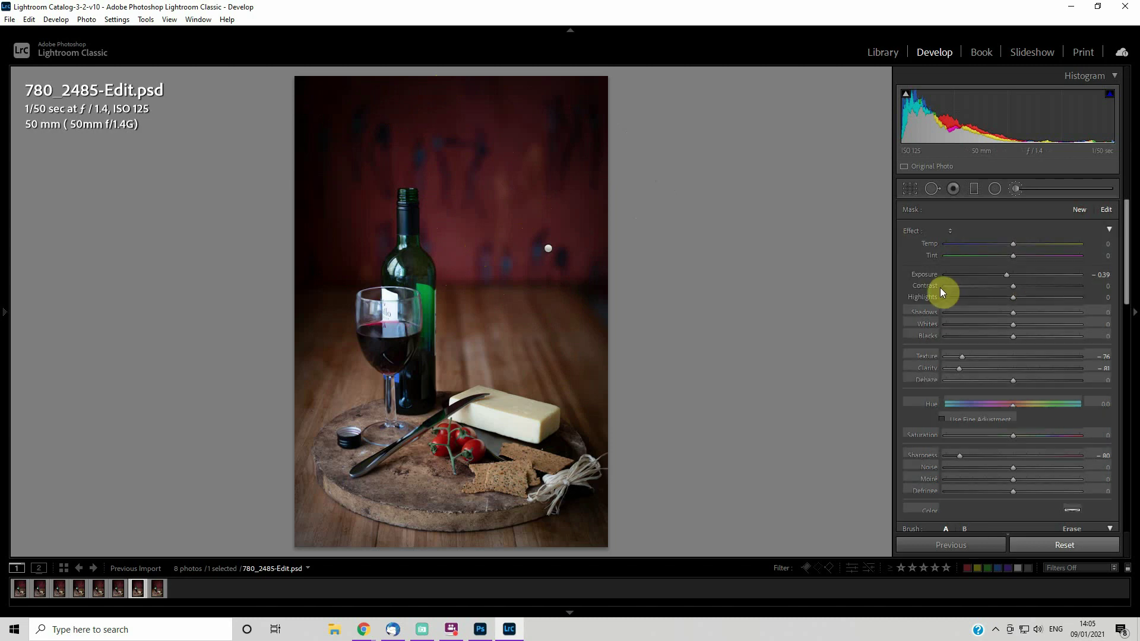
double_click(922, 274)
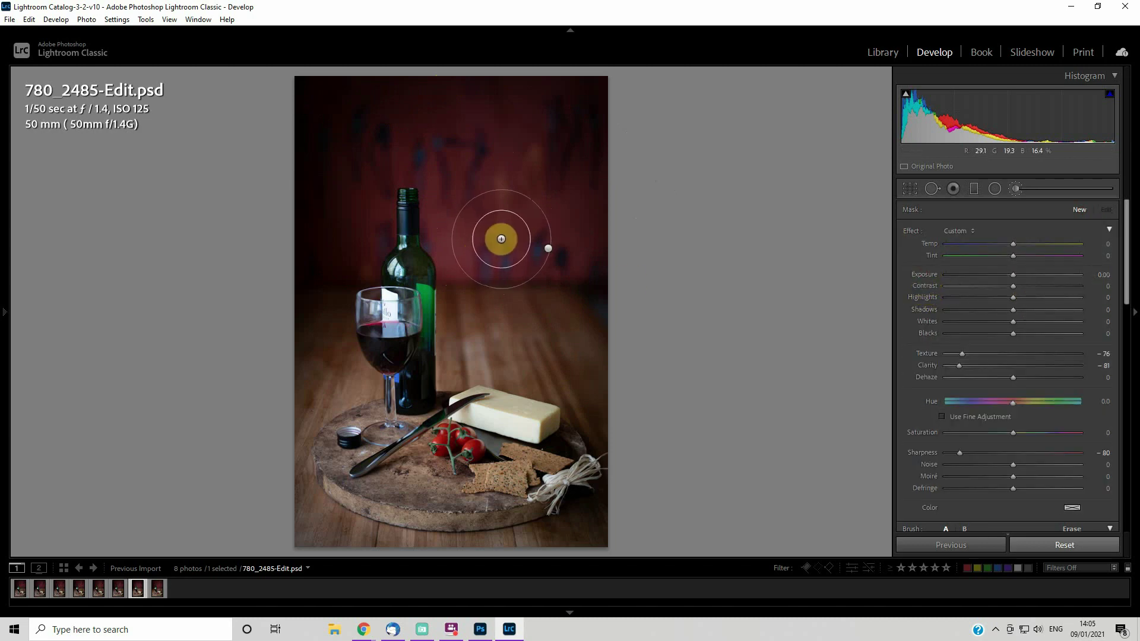
mouse_move(479, 145)
left_mouse_down()
mouse_move(509, 130)
mouse_move(478, 170)
mouse_move(421, 183)
mouse_move(517, 161)
mouse_move(477, 192)
mouse_move(457, 174)
mouse_move(484, 192)
mouse_move(486, 284)
mouse_move(519, 234)
mouse_move(543, 243)
mouse_move(495, 295)
mouse_move(525, 300)
mouse_move(550, 222)
mouse_move(537, 259)
mouse_move(491, 313)
mouse_move(486, 292)
mouse_move(527, 308)
mouse_move(475, 296)
mouse_move(491, 226)
mouse_move(475, 157)
mouse_move(491, 175)
mouse_move(455, 132)
mouse_move(392, 136)
mouse_move(558, 143)
left_mouse_up()
Push Sharpness, Clarity and Texture to -100, paint more wall, and close the brush
left_click_drag(960, 452, 945, 453)
left_click_drag(932, 368, 914, 368)
mouse_move(540, 186)
left_mouse_down()
mouse_move(443, 142)
mouse_move(459, 196)
mouse_move(482, 218)
left_mouse_up()
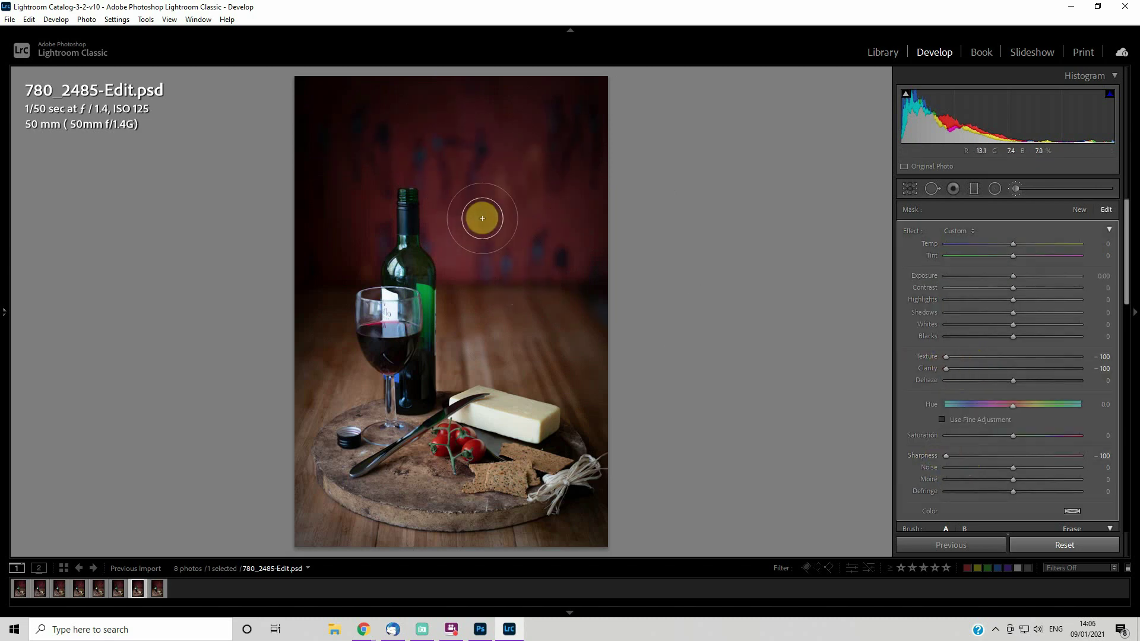
right_click(480, 148)
left_click(534, 155)
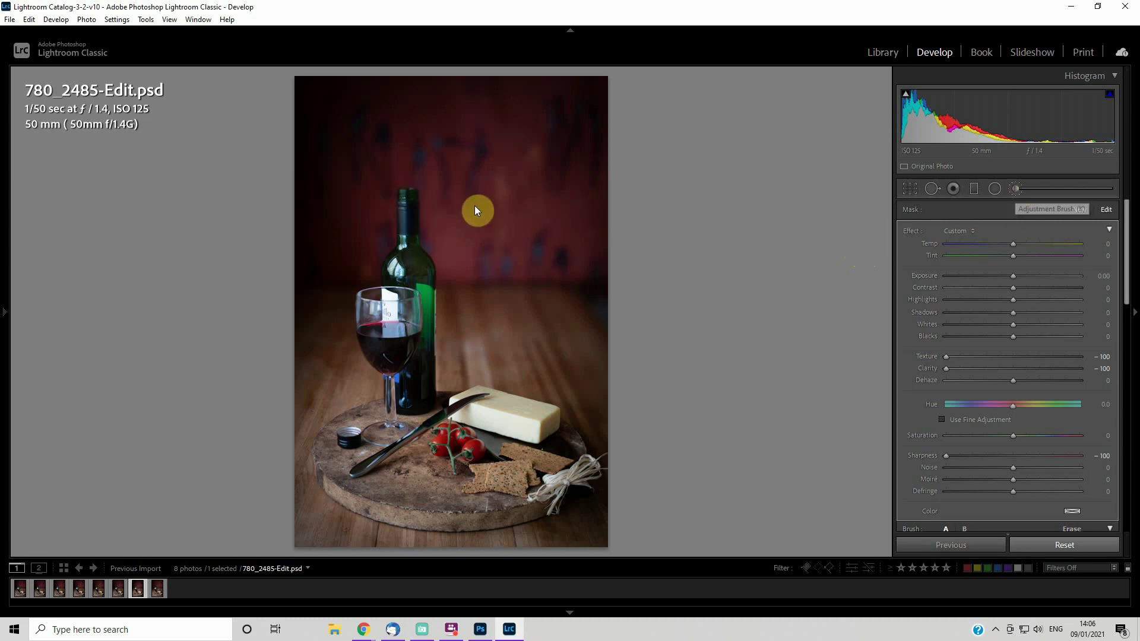
key("k")
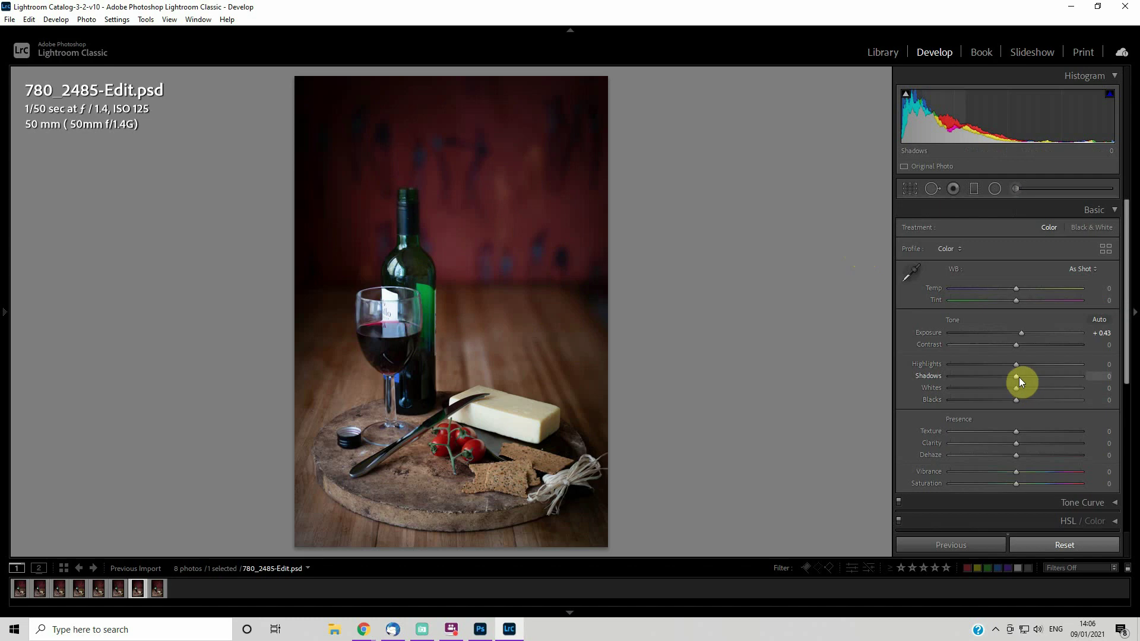
Try higher global Shadows values before settling on -14
left_click_drag(1019, 377, 1039, 375)
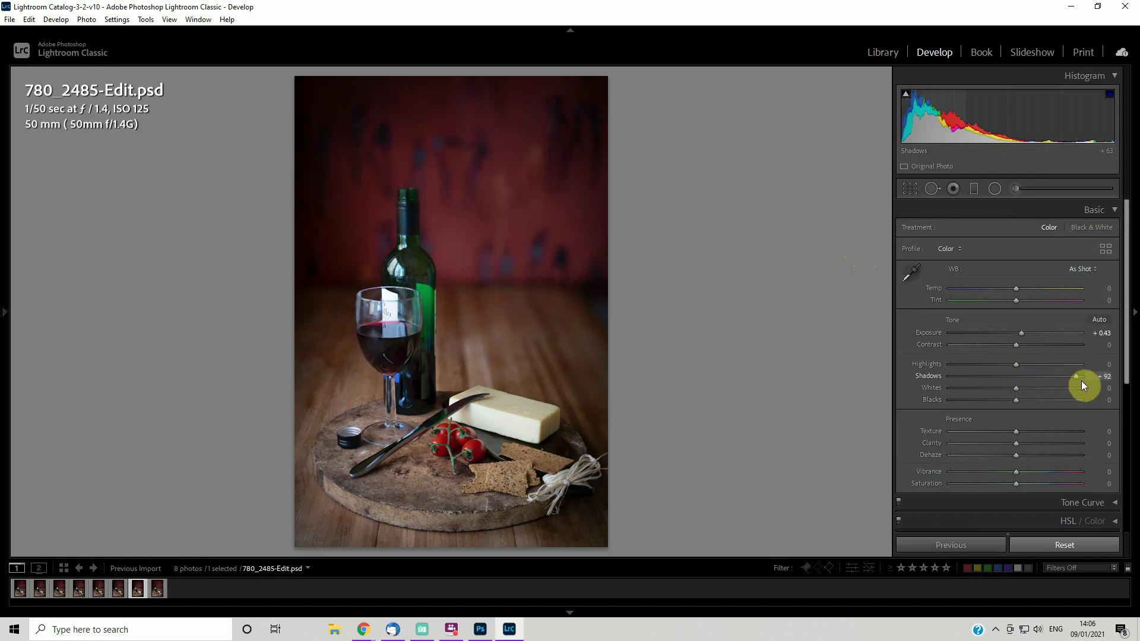
left_click_drag(1081, 380, 1001, 386)
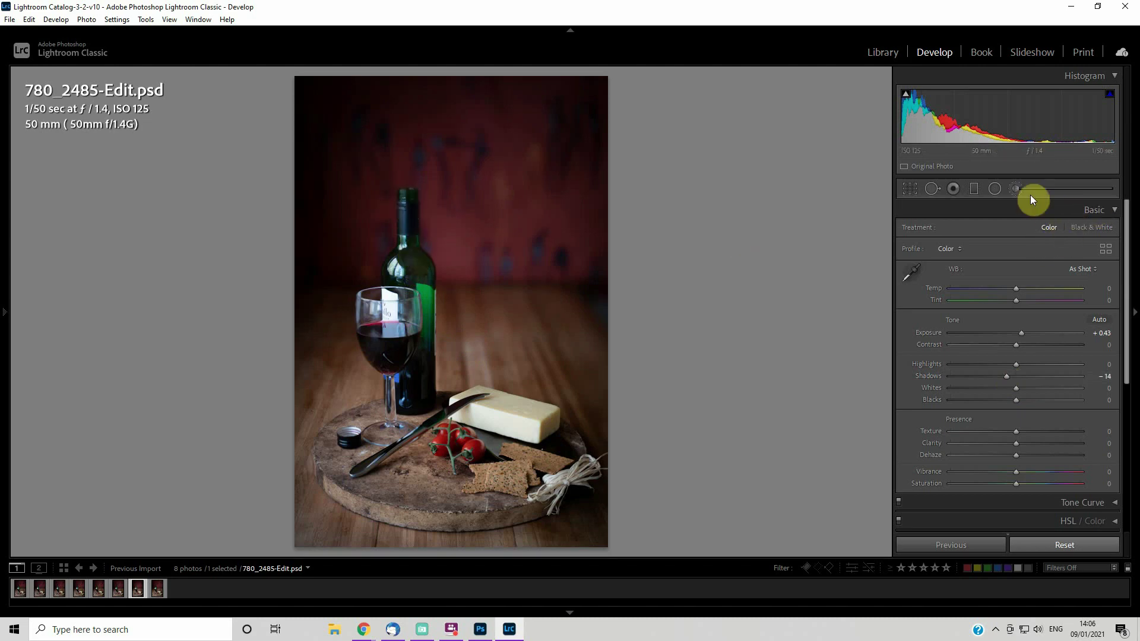
Open a new brush with the Dodge (Lighten) effect, Exposure 0.39 and Shadows 28
key("k")
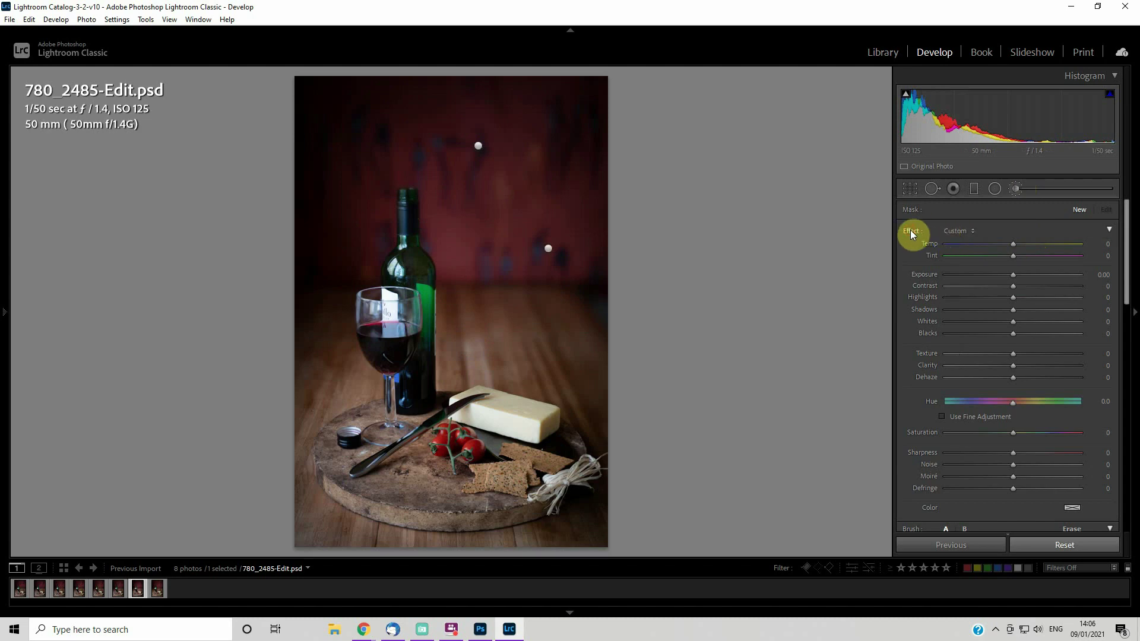
left_click(961, 232)
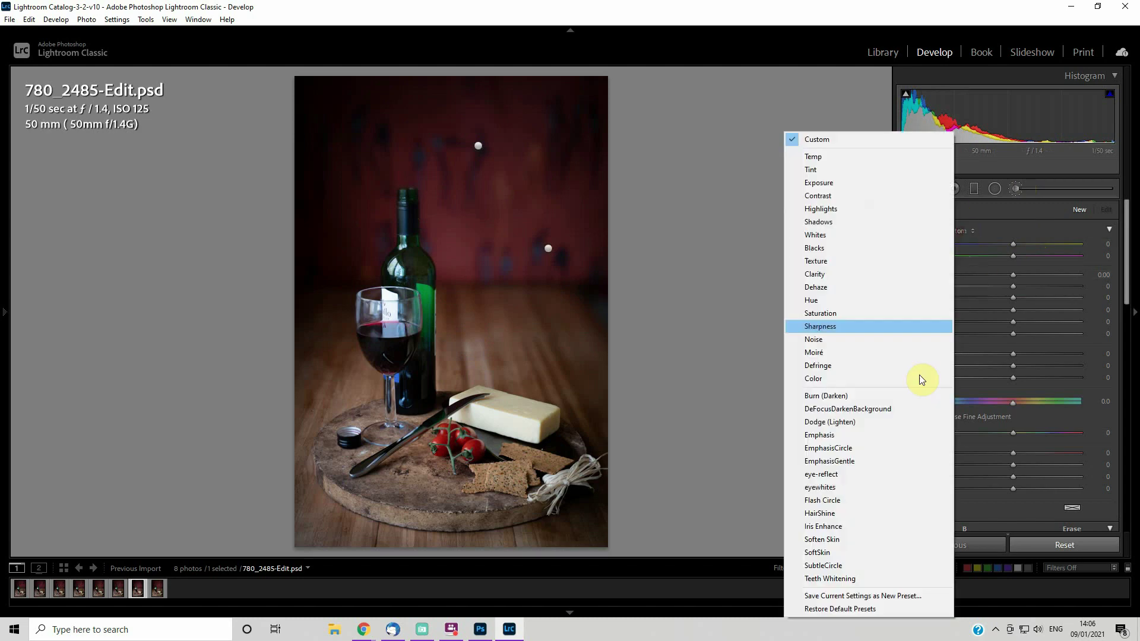
left_click(871, 421)
left_click_drag(1016, 277, 1017, 275)
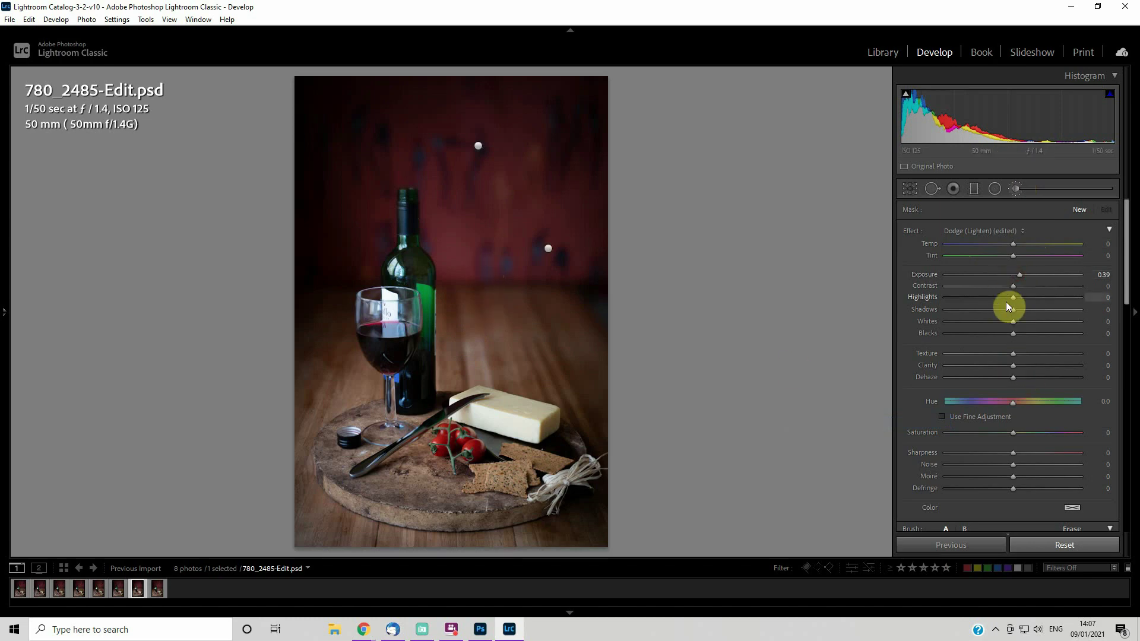
left_click_drag(1013, 310, 1034, 309)
Paint the wine bottle at Feather 53, raise Exposure to 0.50, and close the brush
scroll(1029, 493, "down", 2)
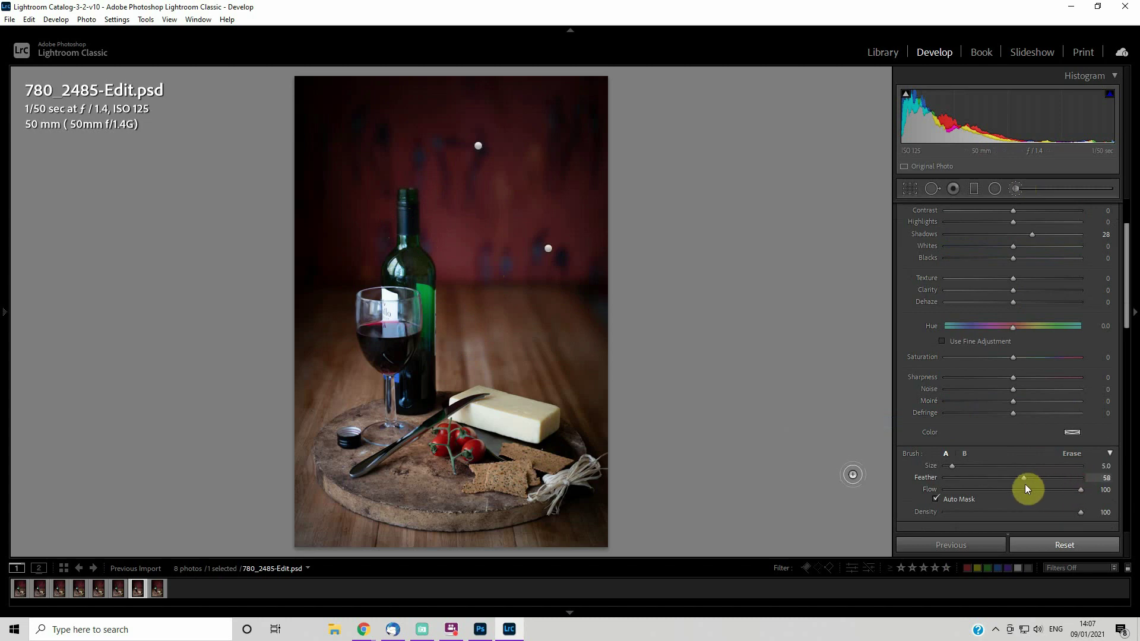
left_click(1016, 478)
mouse_move(423, 382)
left_mouse_down()
mouse_move(409, 383)
mouse_move(427, 352)
left_mouse_up()
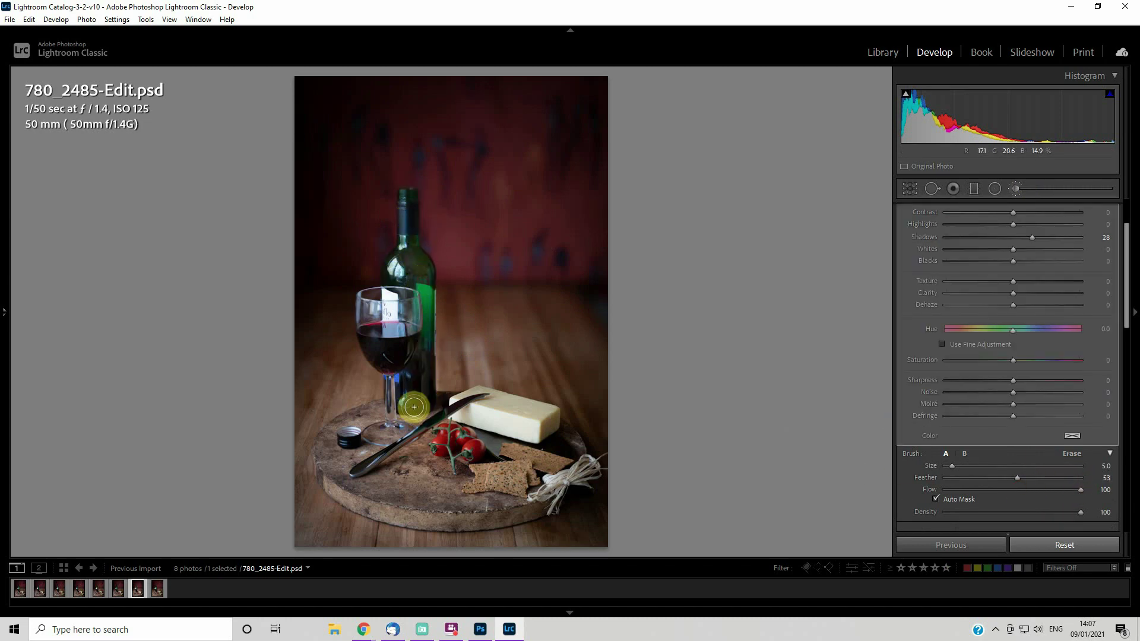
scroll(1019, 249, "up", 2)
left_click_drag(1016, 277, 1021, 279)
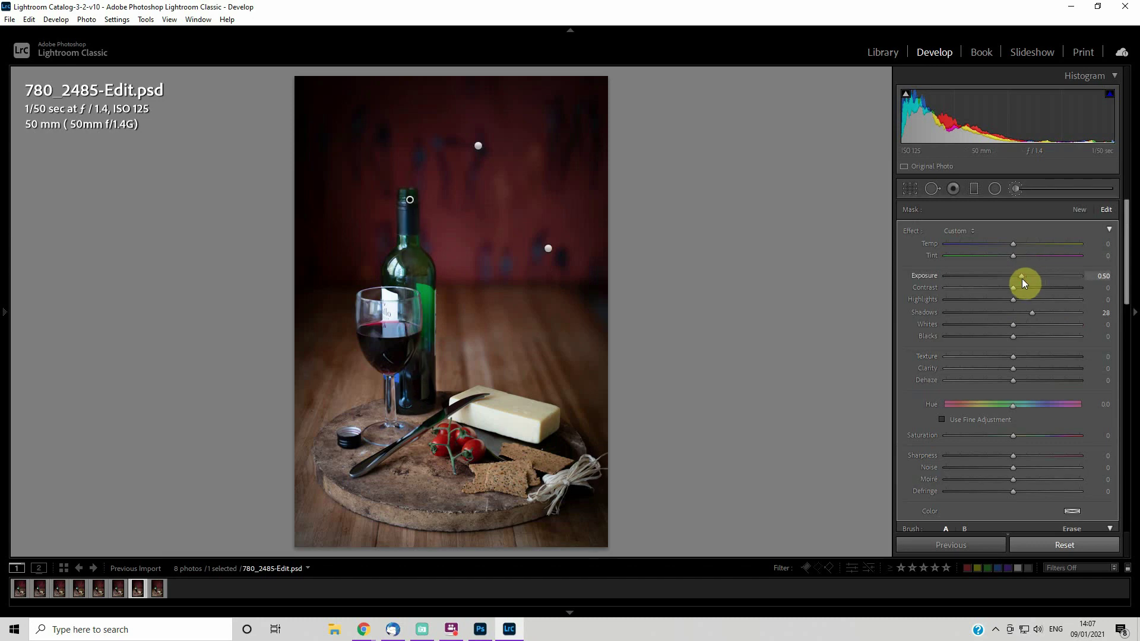
left_click(1016, 188)
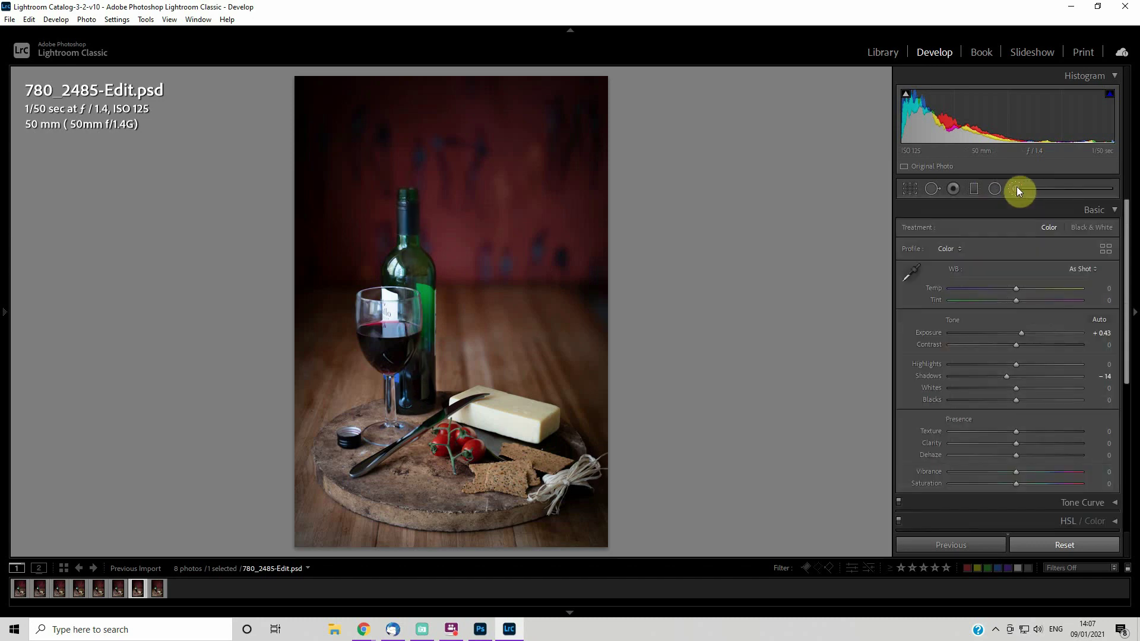